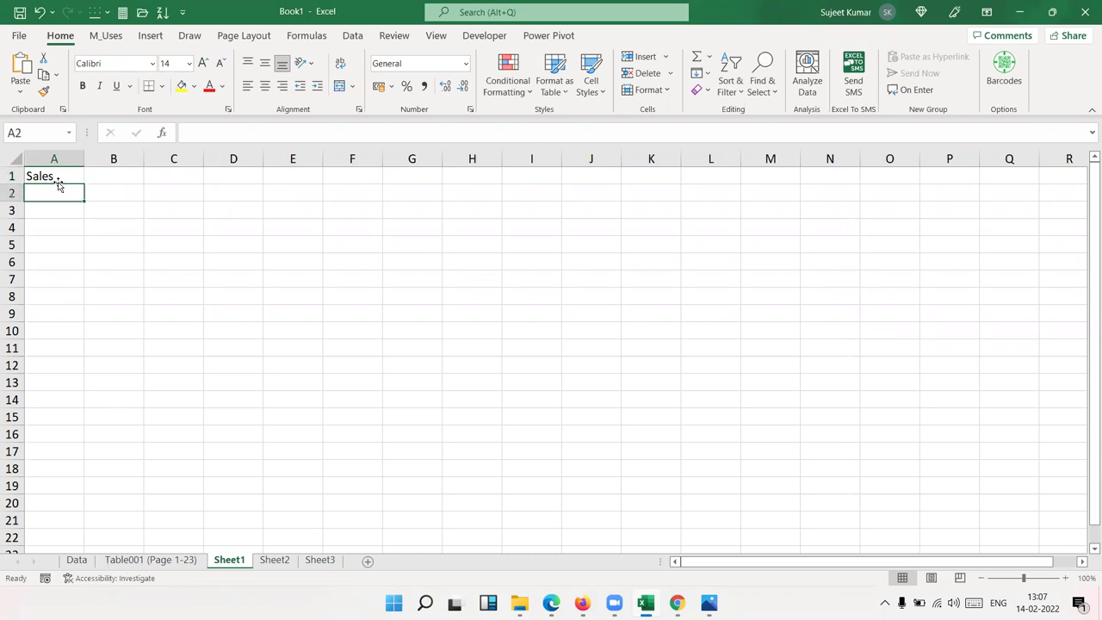
- Enter the sales figures 85, 36, 96, 32, 36, 63, 32, 25, 52, 32 and 14 in cells A2 to A12
key(Down)
text(85)
key(Return)
text(36)
key(Return)
text(96)
key(Return)
text(32)
key(Return)
text(36)
key(Return)
text(63)
key(Return)
text(32)
key(Return)
text(25)
key(Return)
text(52)
key(Return)
text(32)
key(Return)
text(14)
key(Return)
- Enter the criterion >50 in cell C2 beside the sales data
key(Up)
key(ctrl+Up)
key(Down)
key(Right)
key(Left)
key(Right)
key(Right)
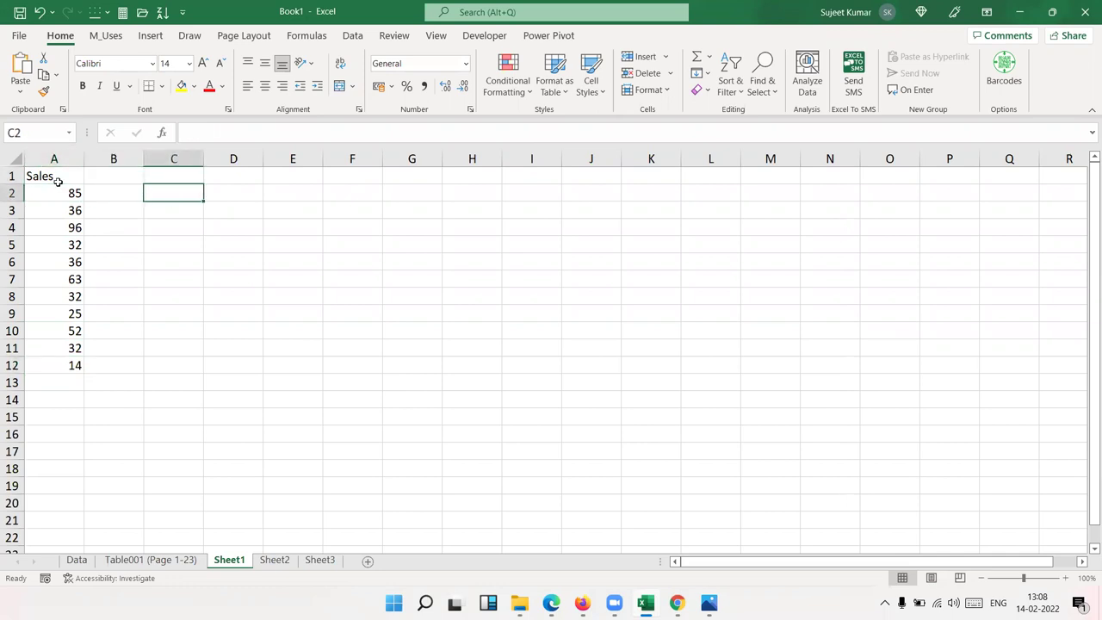
text(>500)
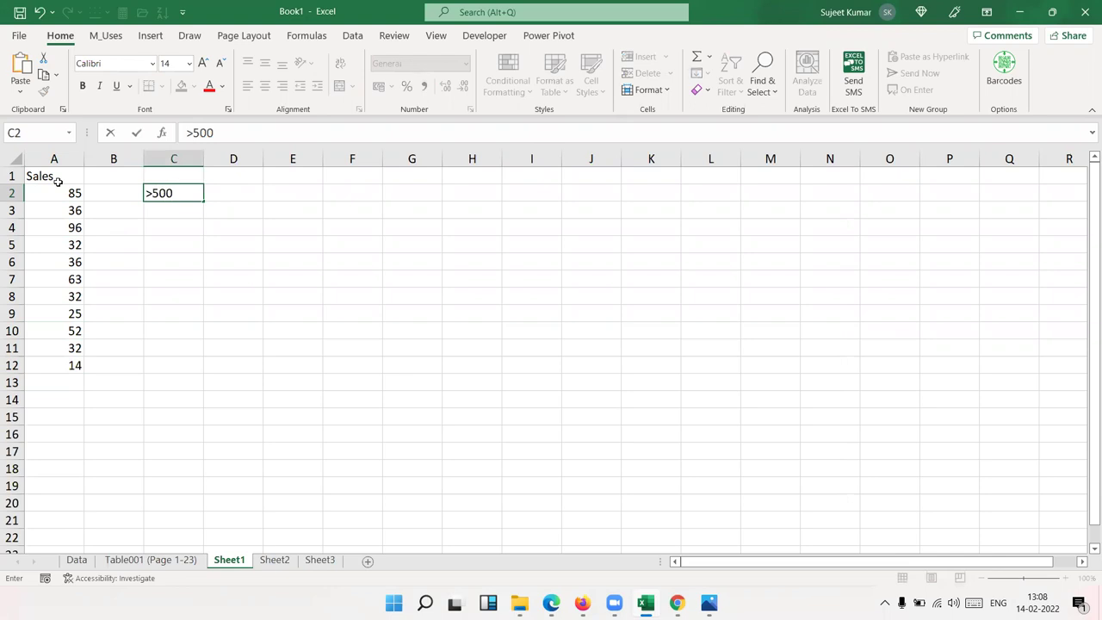
key(BackSpace)
key(Return)
key(Up)
- Add the column header INC in cell B1 next to Sales
key(Left)
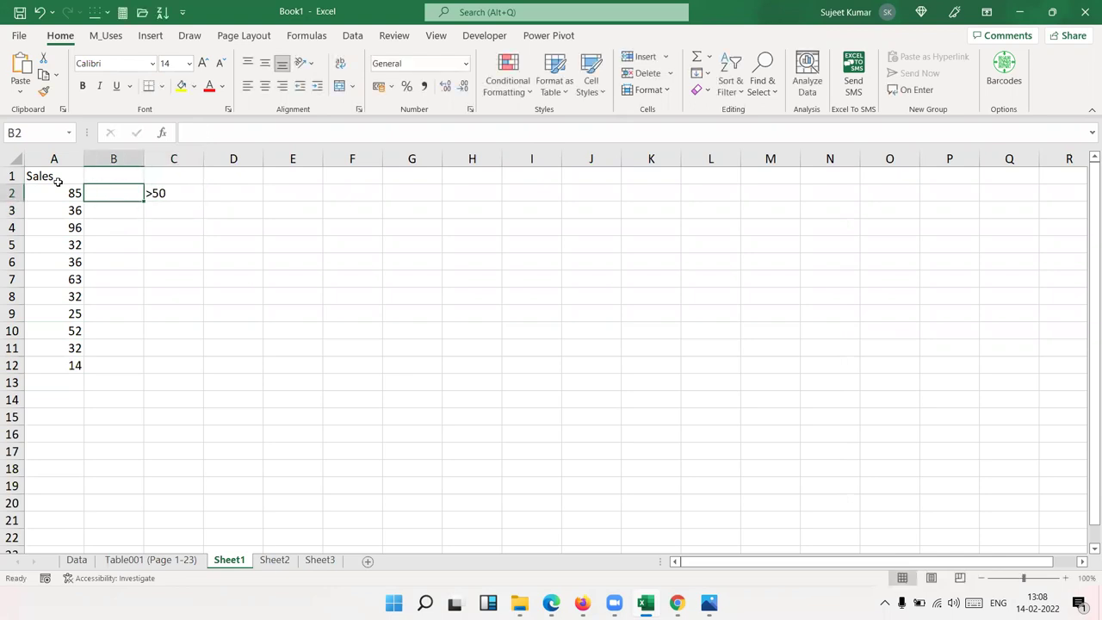
text(=if)
key(Escape)
key(Up)
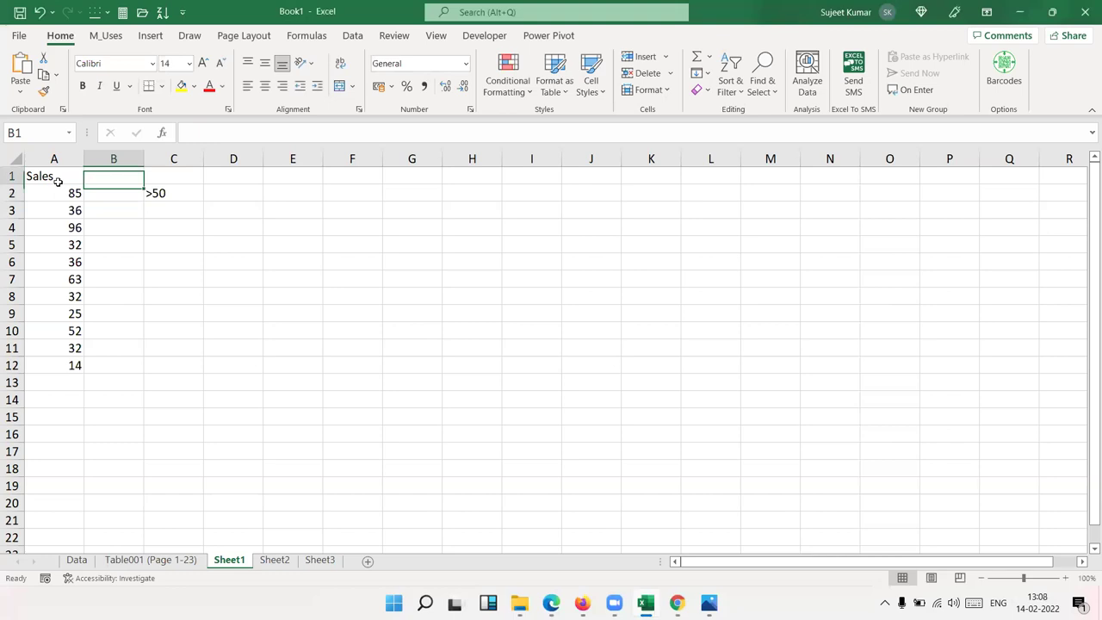
text(INC)
key(Return)
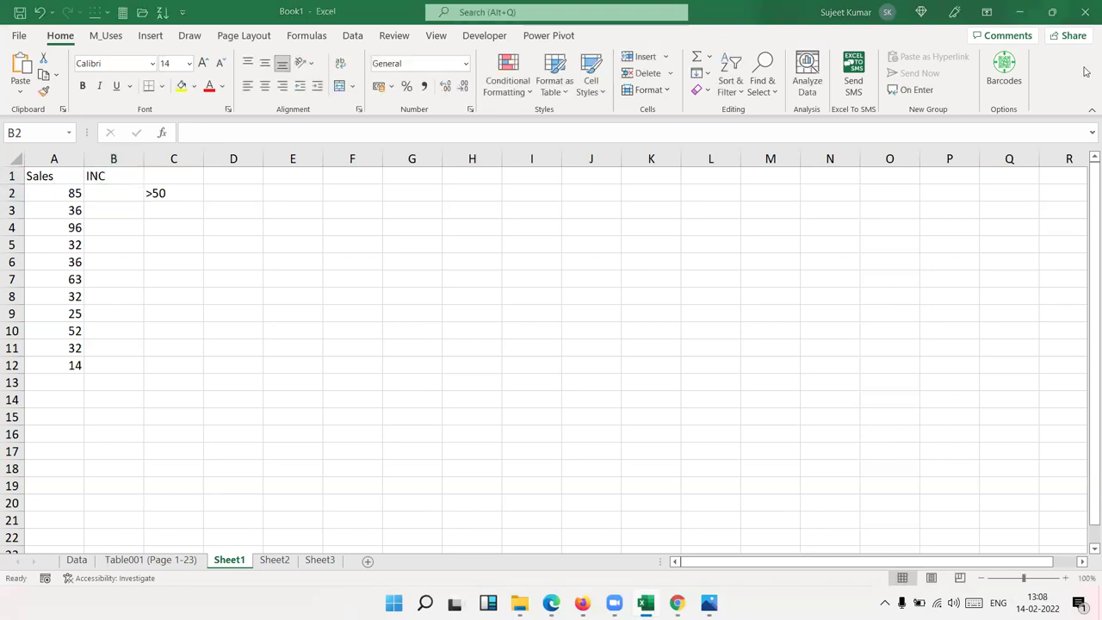
- Enter the formula =IF(A2>50,500,0) in B2 to give a 500 incentive for sales above 50
click(104, 193)
text(=IF()
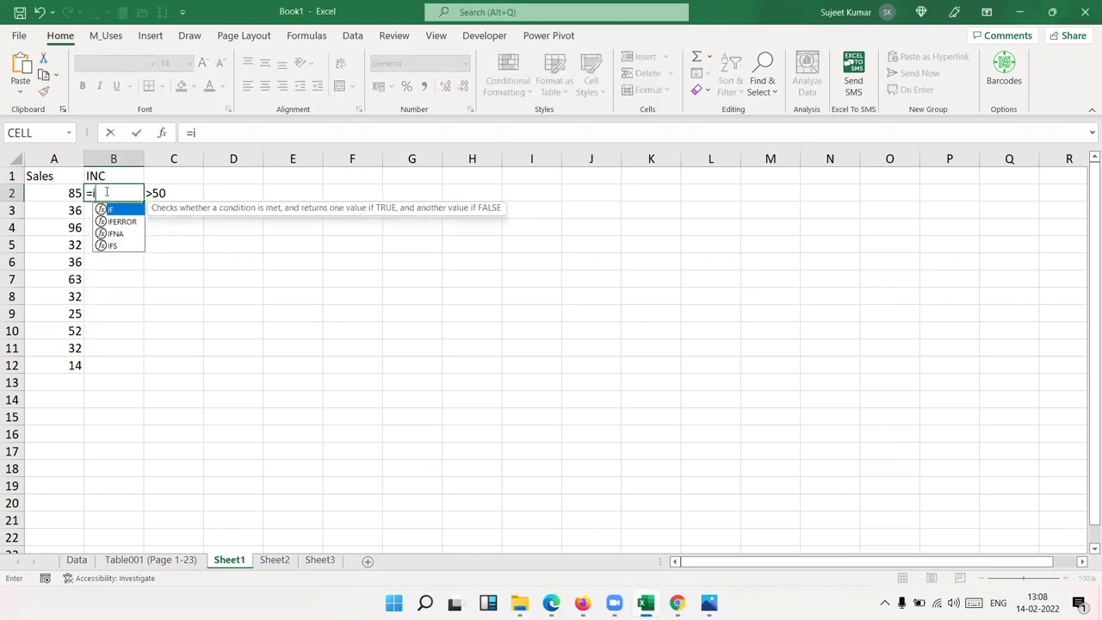
key(Left)
text(>50,)
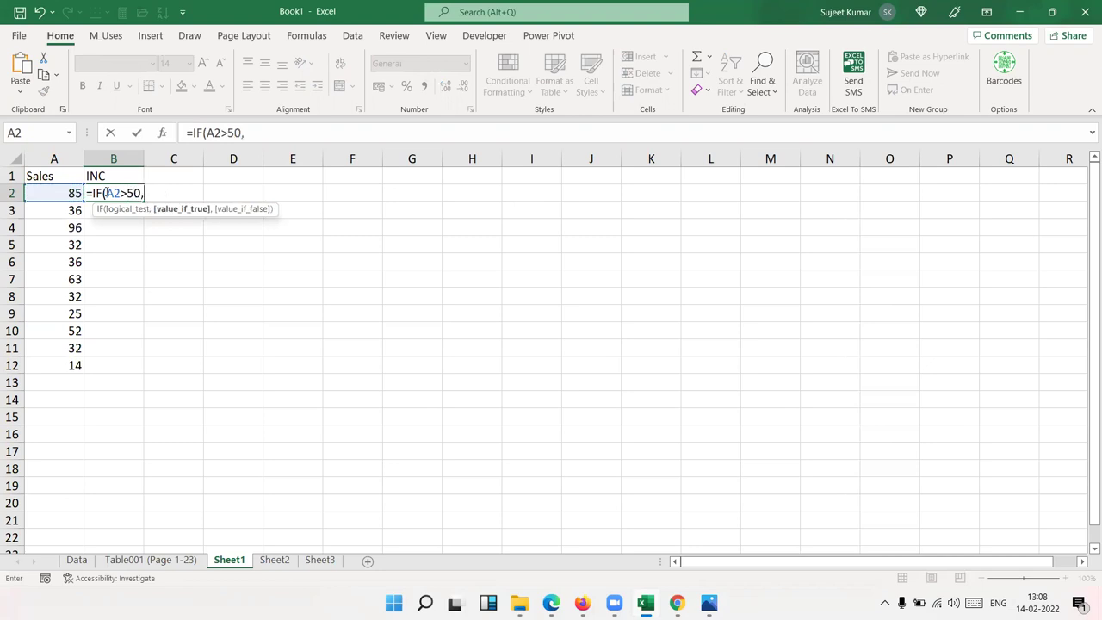
text(500,0)
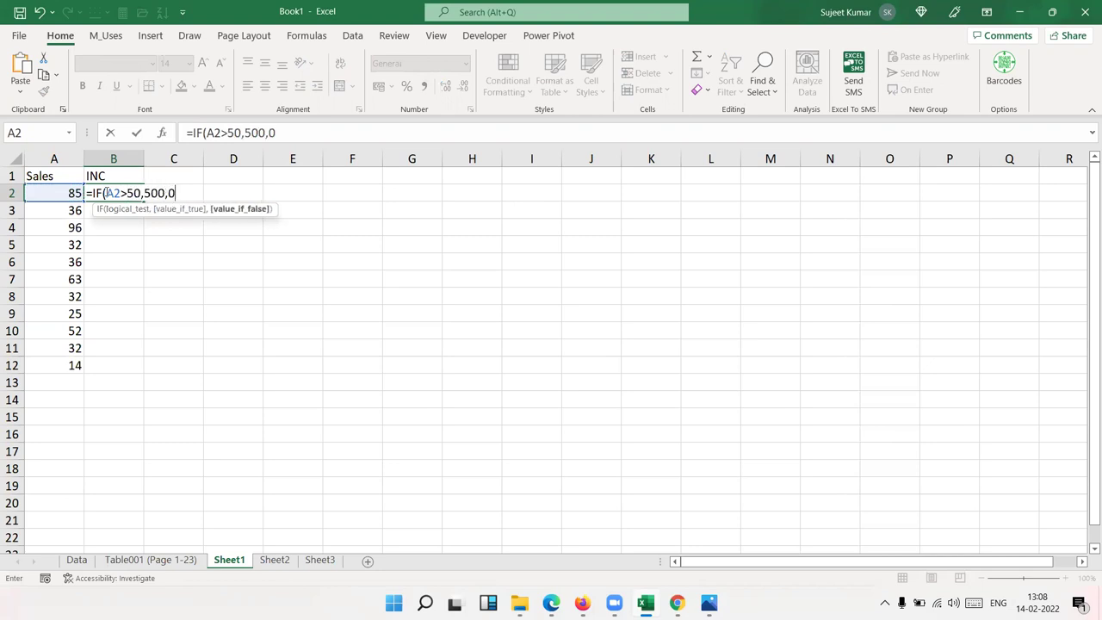
key(Return)
- Replace the criterion in C2 with the range 50-80 and enter its incentive 500 in D2
key(Up)
key(Right)
key(Delete)
text(5)
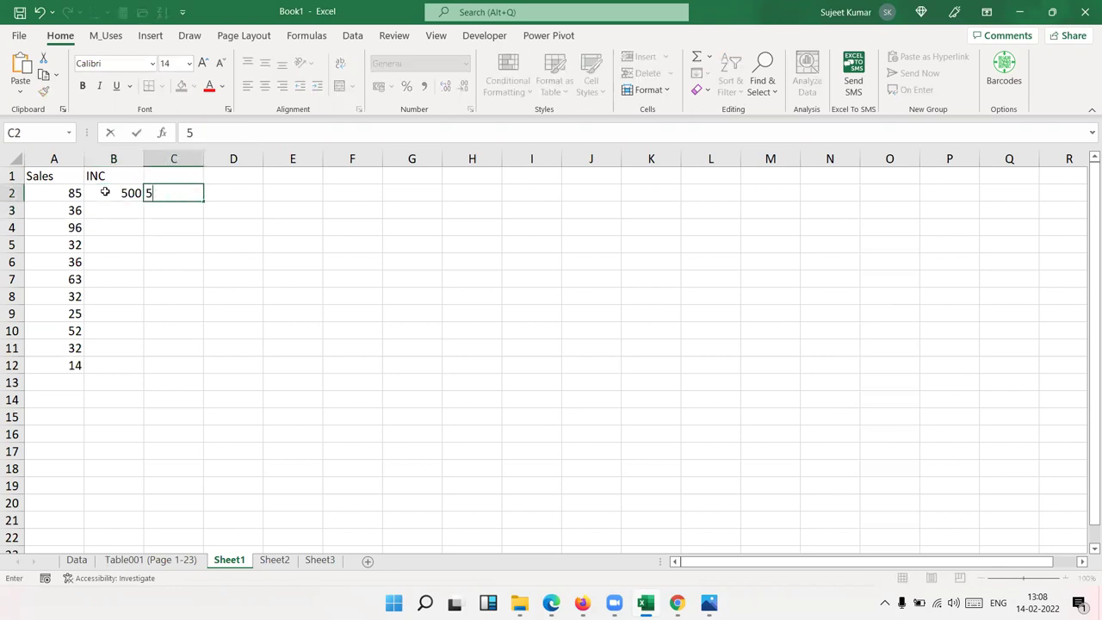
text(0-80)
key(Tab)
text(500)
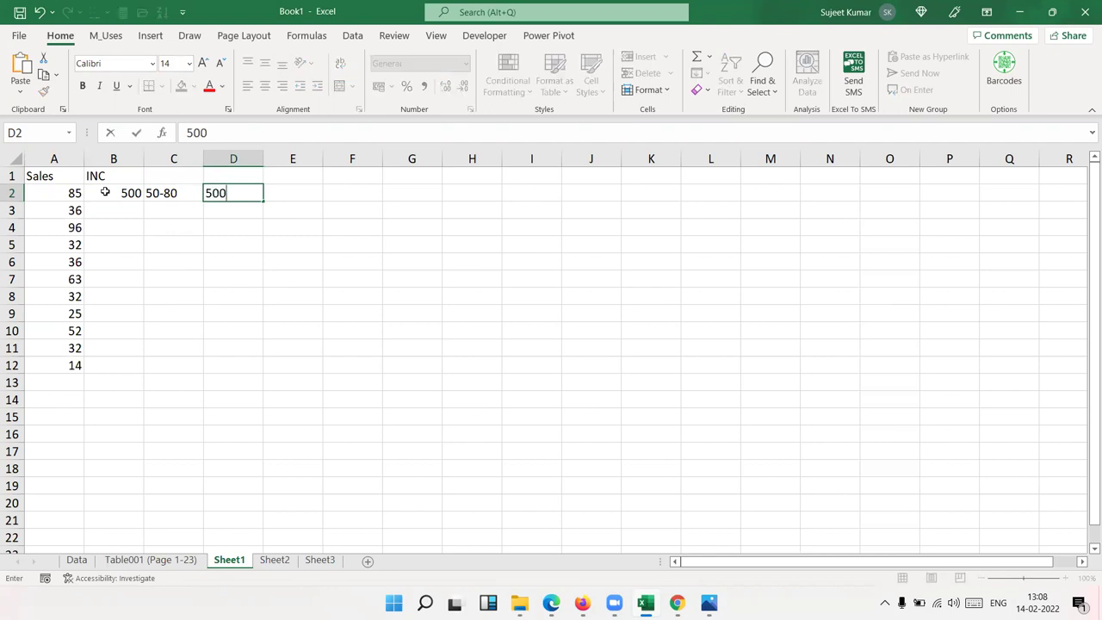
key(Return)
- Replace the formula in B2 with =IF(AND(A2>50,A2<=80),500,0)
key(Up)
key(Left)
click(104, 192)
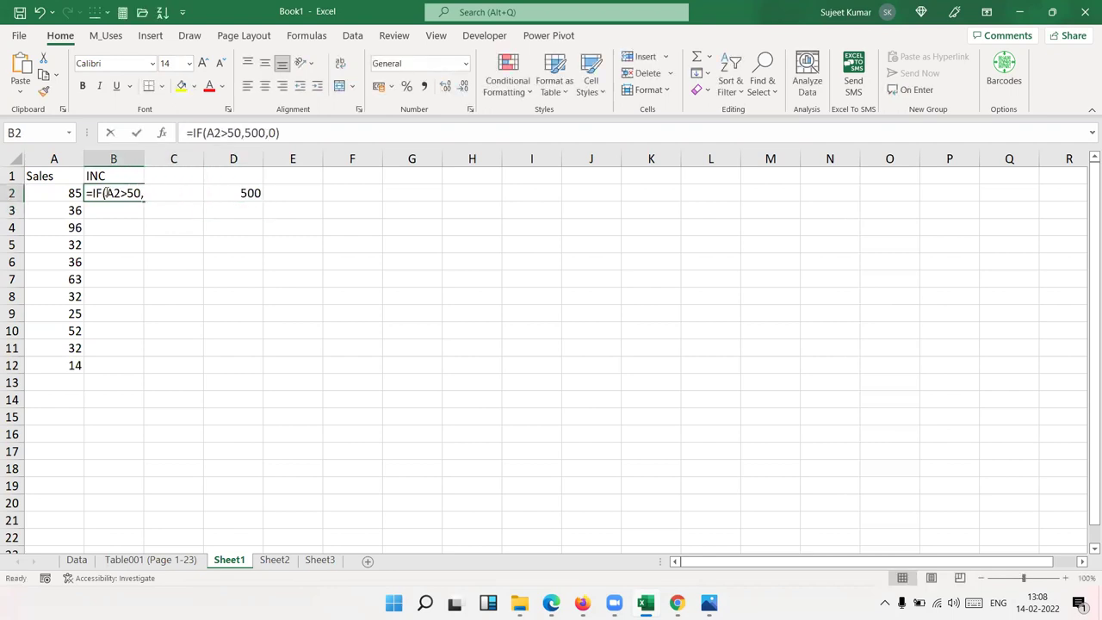
text(=an)
key(BackSpace)
key(BackSpace)
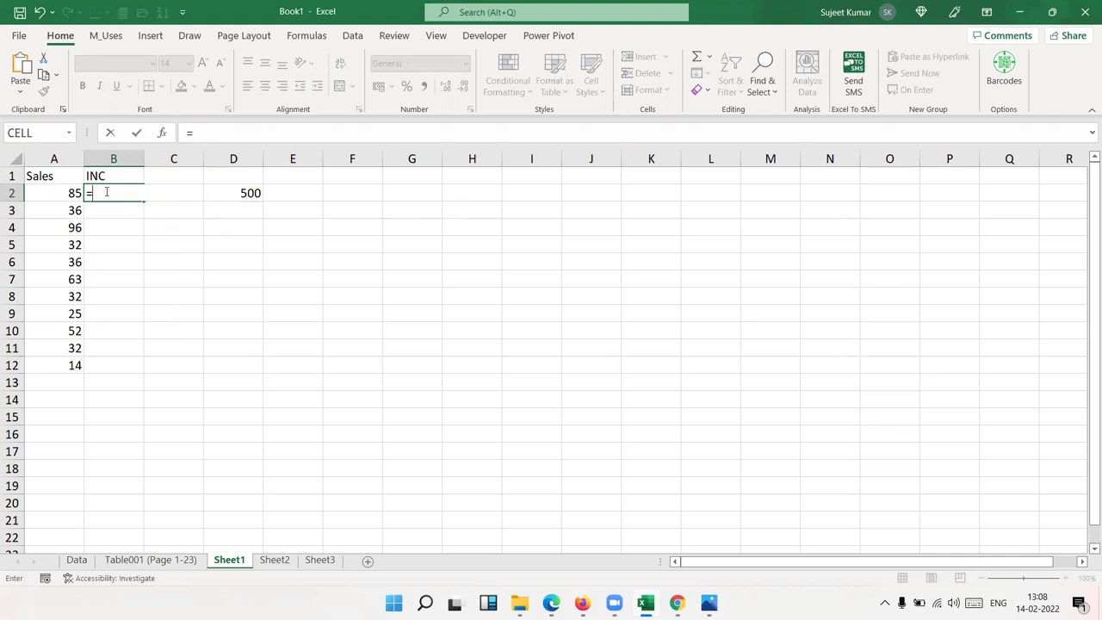
text(if)
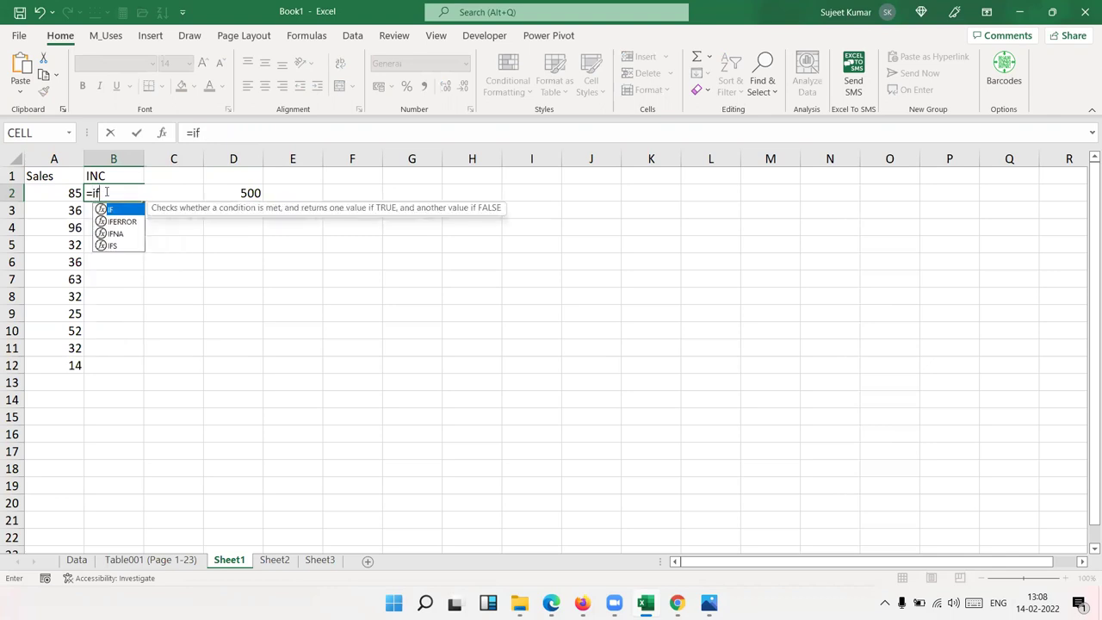
key(Tab)
text(and)
key(Tab)
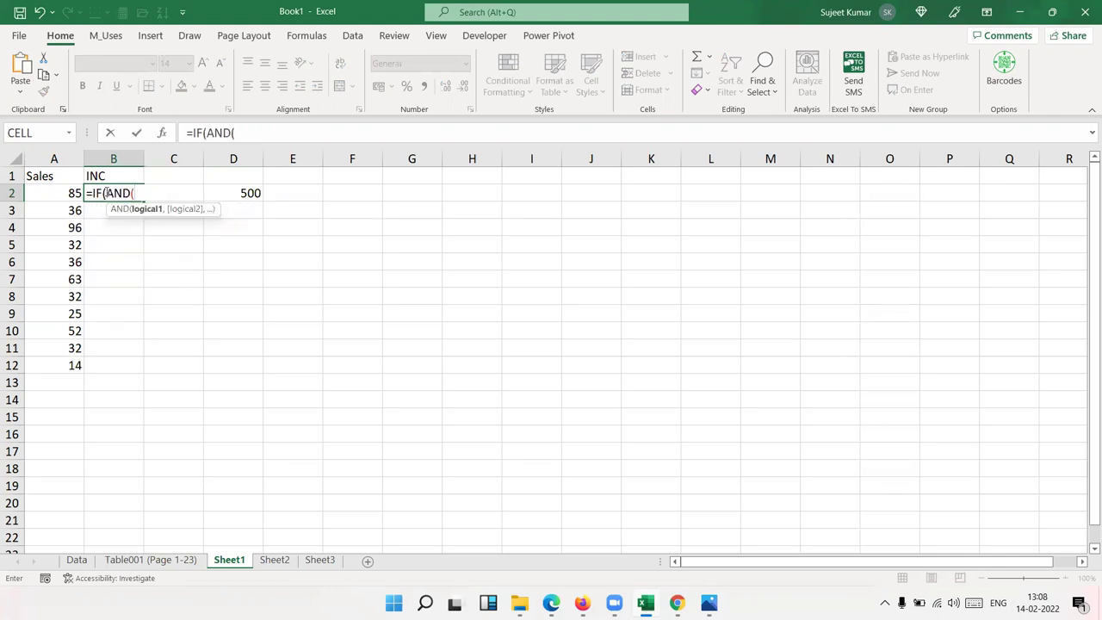
key(Left)
text(>50,)
key(Left)
text(<=80))
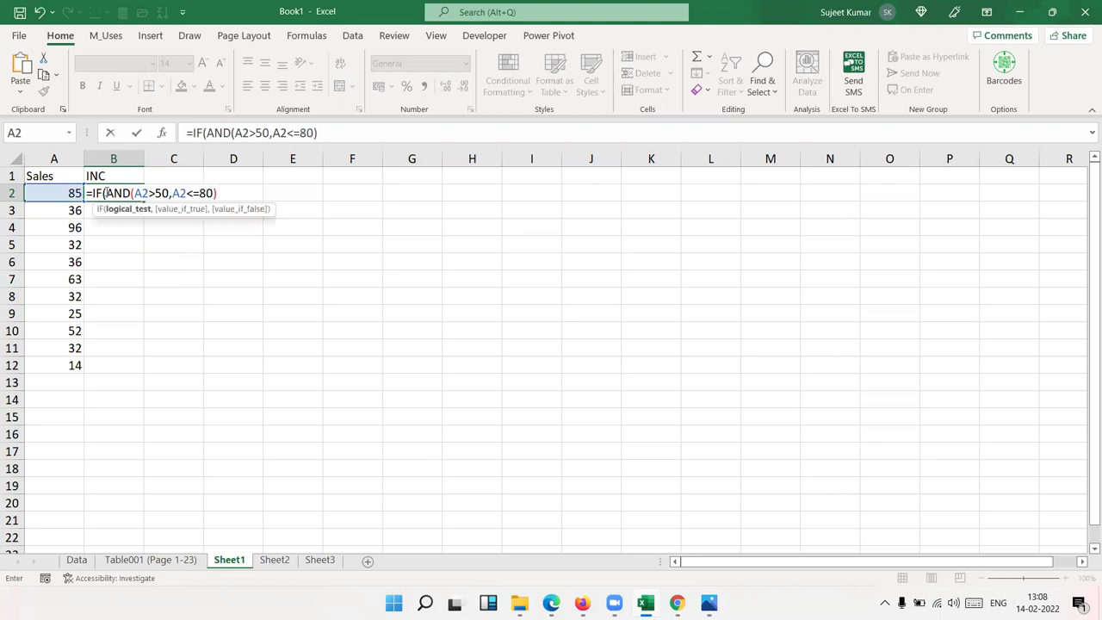
text(m)
key(BackSpace)
text(,500,0()
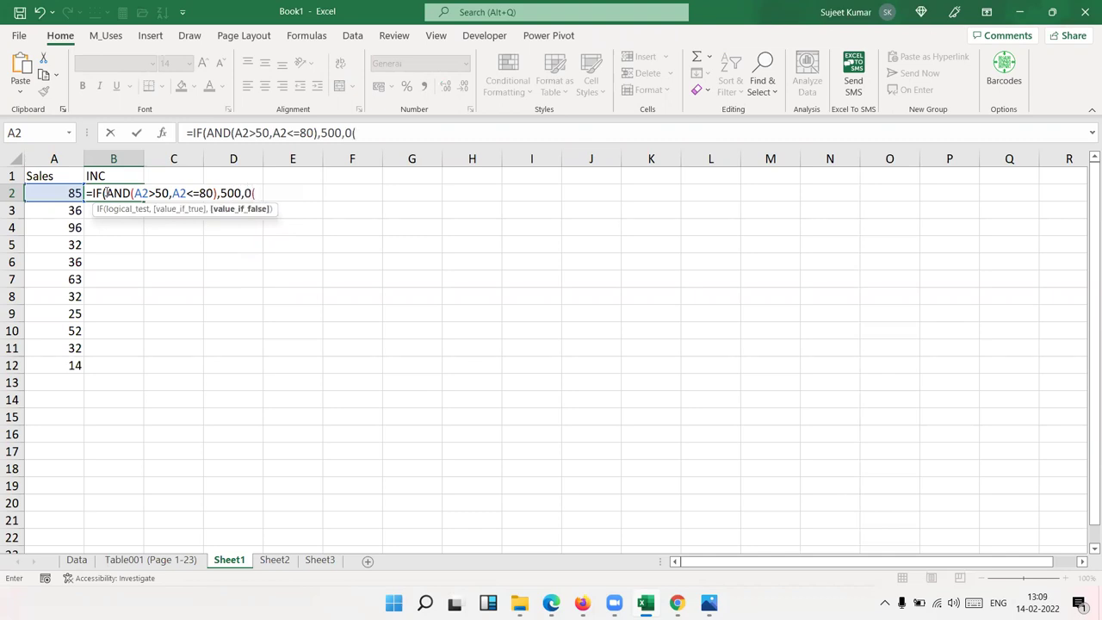
key(BackSpace)
key(BackSpace)
text(0))
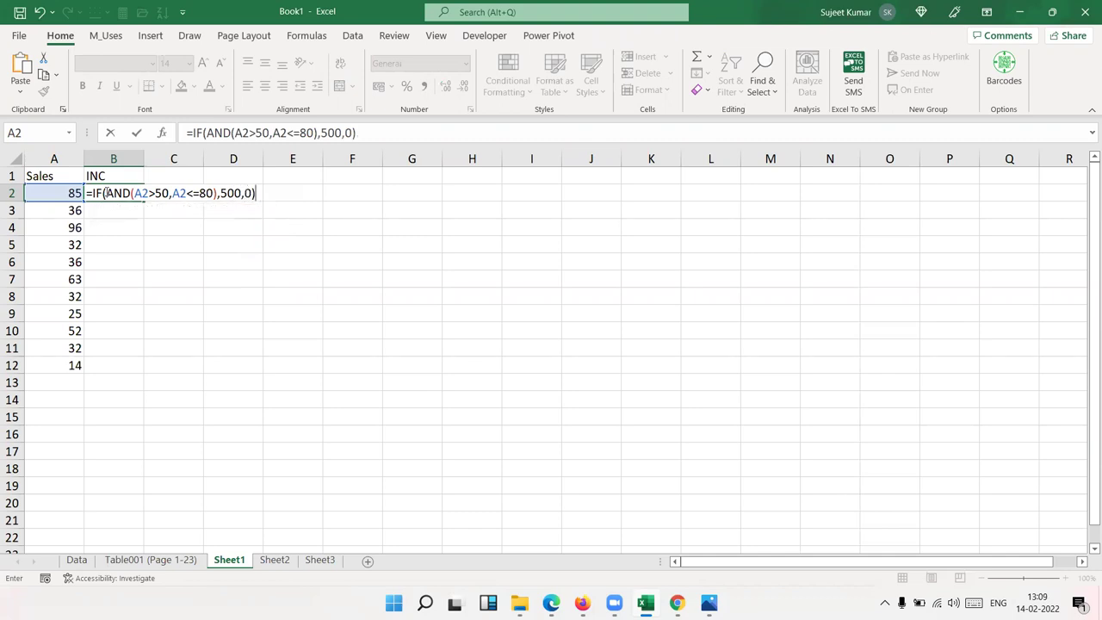
key(Return)
- Fill the B2 formula down the INC column to B12
click(105, 193)
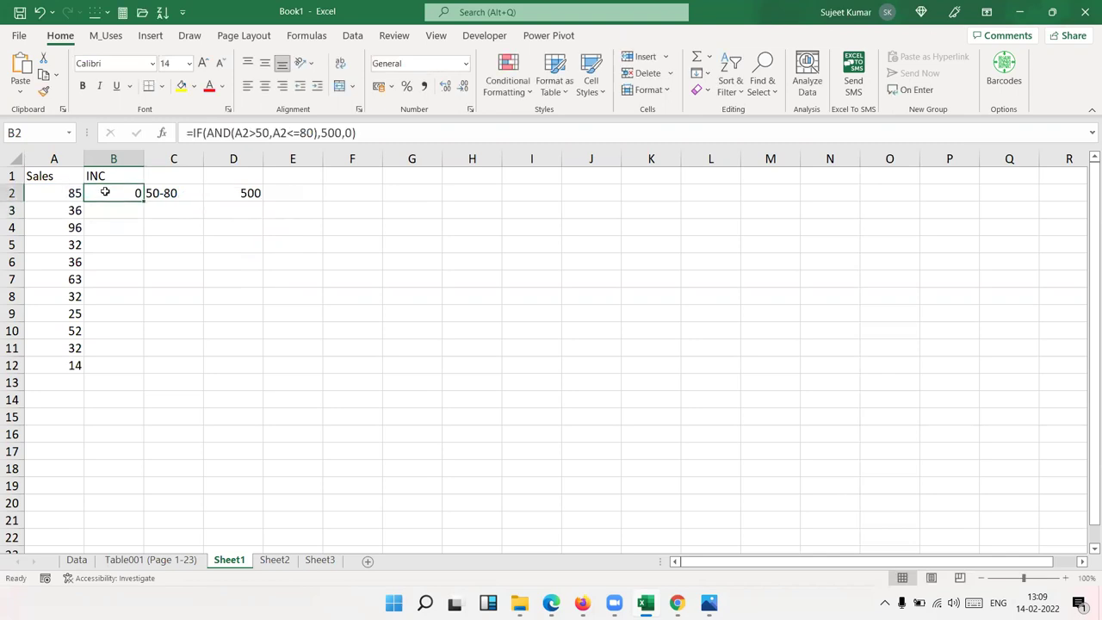
key(Left)
key(Down)
key(ctrl+Down)
key(Right)
key(ctrl+shift+Up)
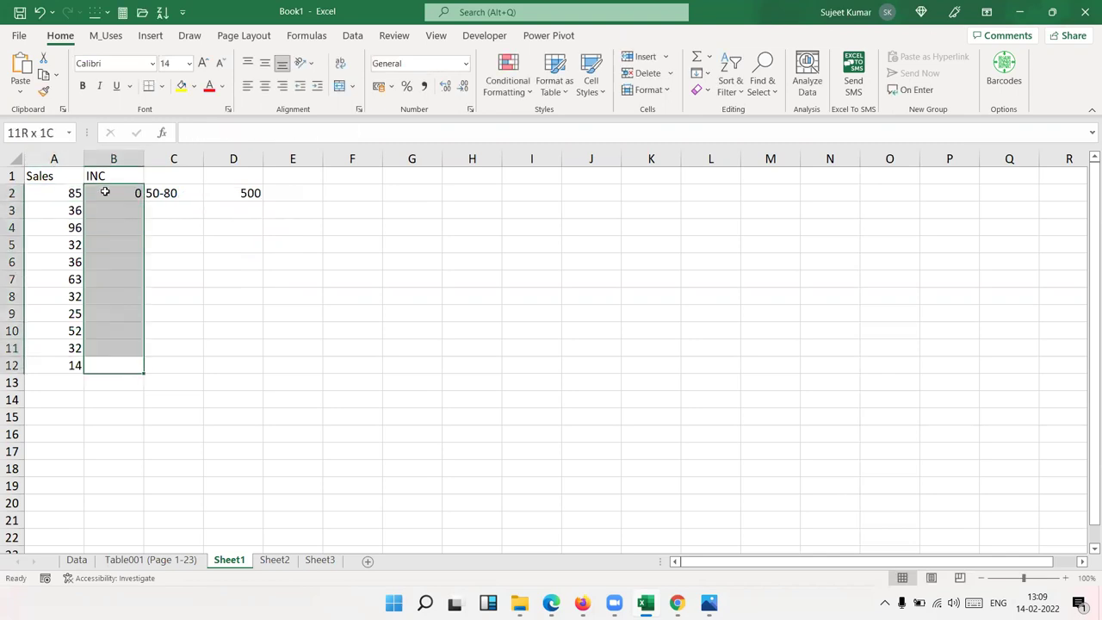
key(ctrl+d)
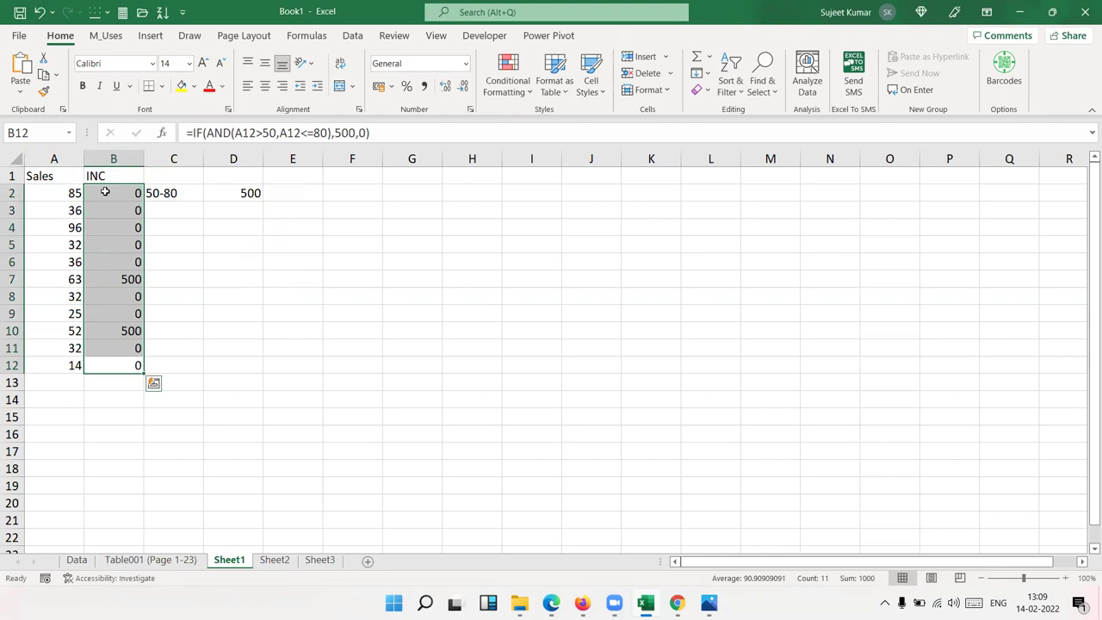
- Review the calculated incentives in the INC column and the formula in B2
key(Right)
key(Left)
key(ctrl+shift+Up)
key(shift+Down)
key(Down)
key(Up)
key(ctrl+Up)
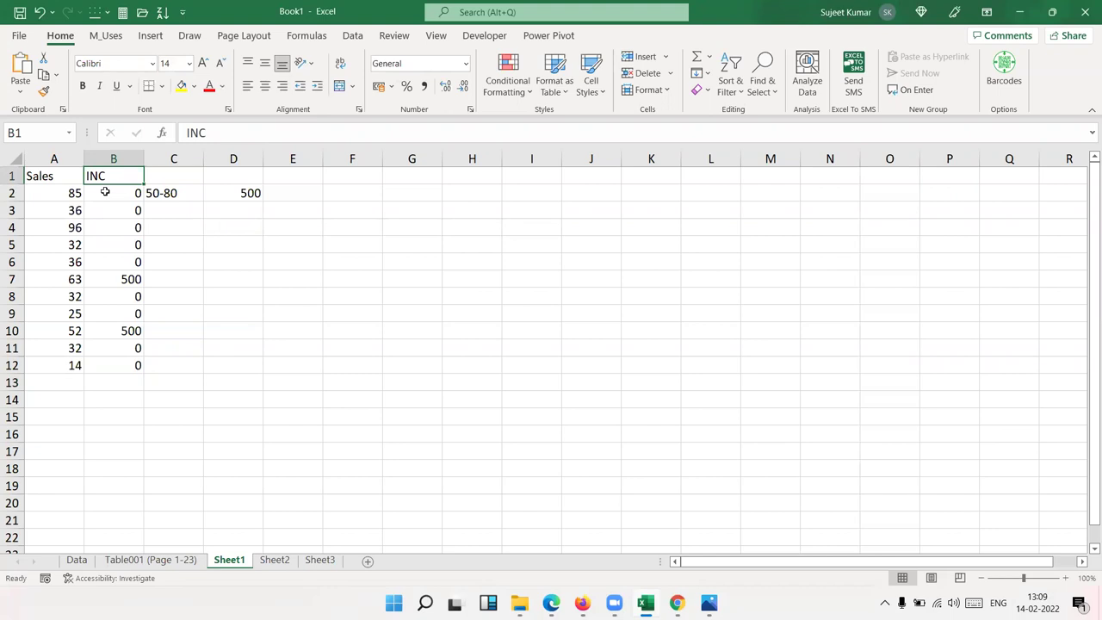
key(Down)
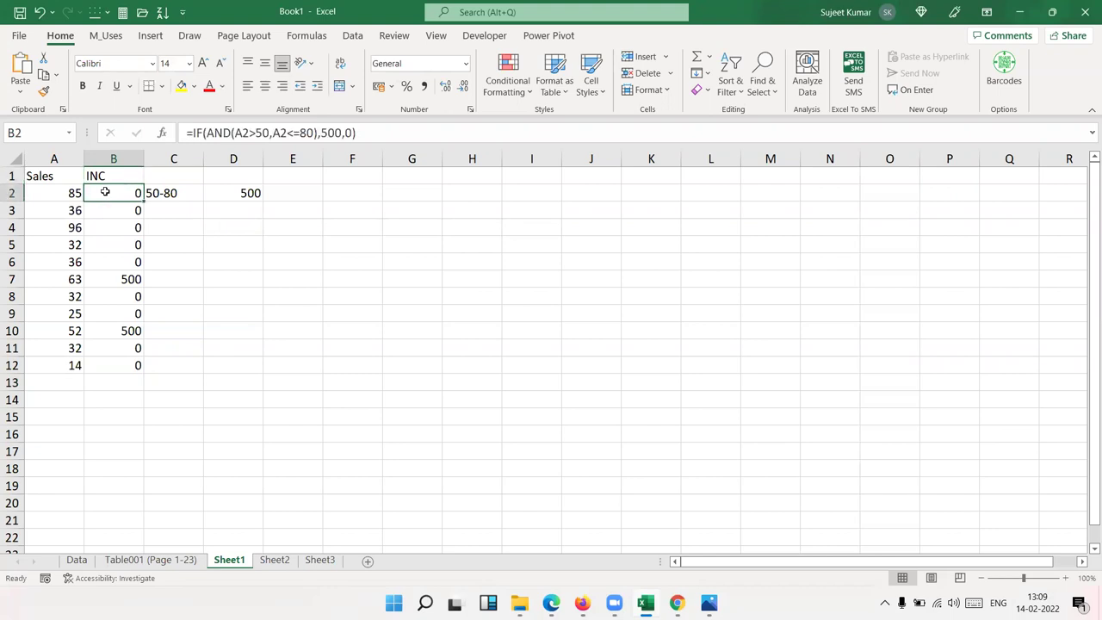
- List two incentive tiers in D3:E4: <50 with 100, and >80 with 250
key(Right)
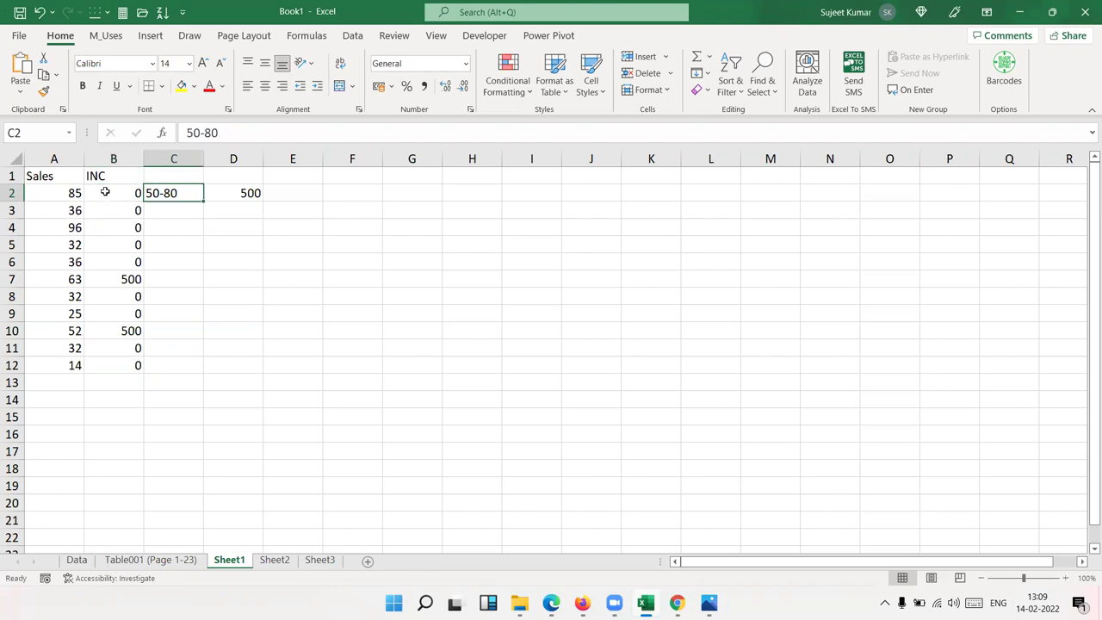
key(Down)
key(Right)
text(<50)
key(Right)
text(100)
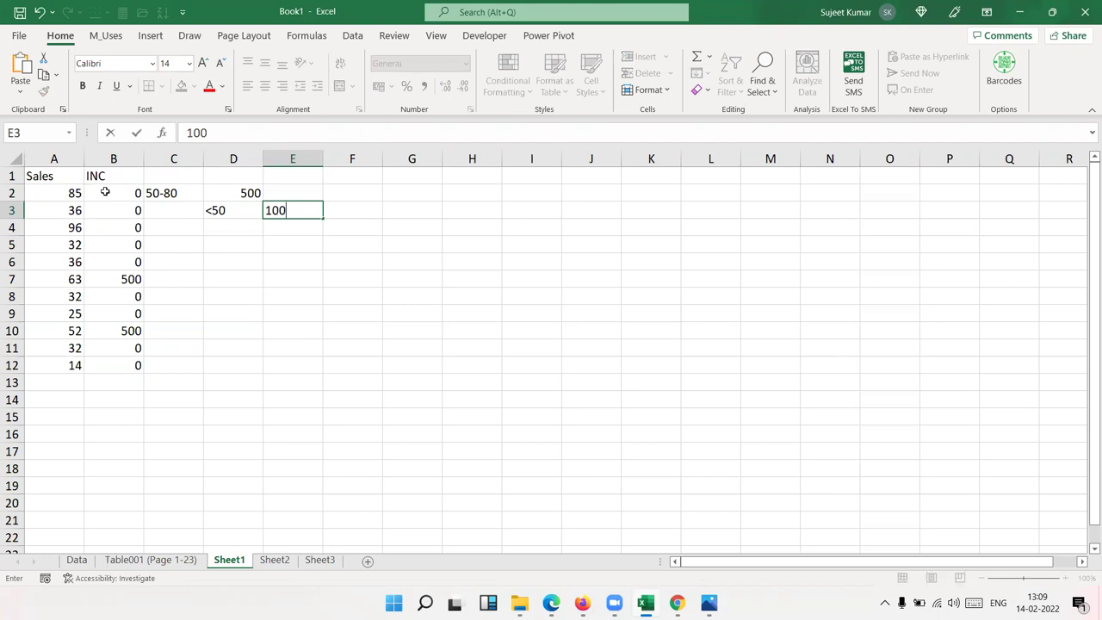
key(Return)
text(>80)
key(Right)
text(250)
key(Return)
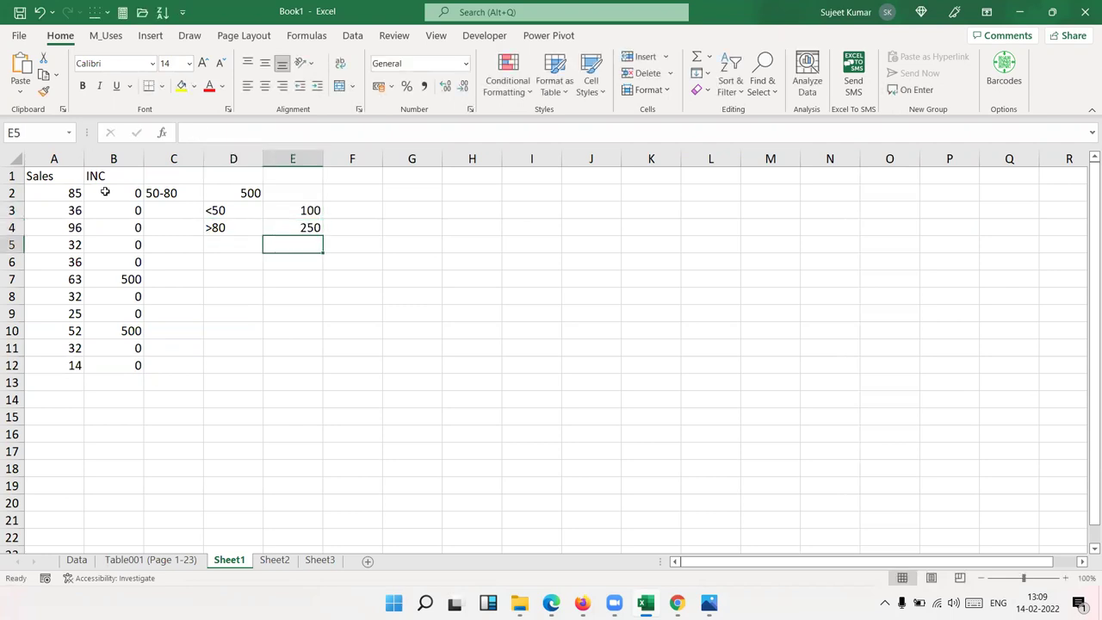
- Add a third incentive tier in row 5, with 50-80 in D5 and 500 in E5
key(Left)
text(80-)
key(BackSpace)
key(BackSpace)
key(BackSpace)
text(50-80)
key(Return)
key(Right)
key(Up)
key(Up)
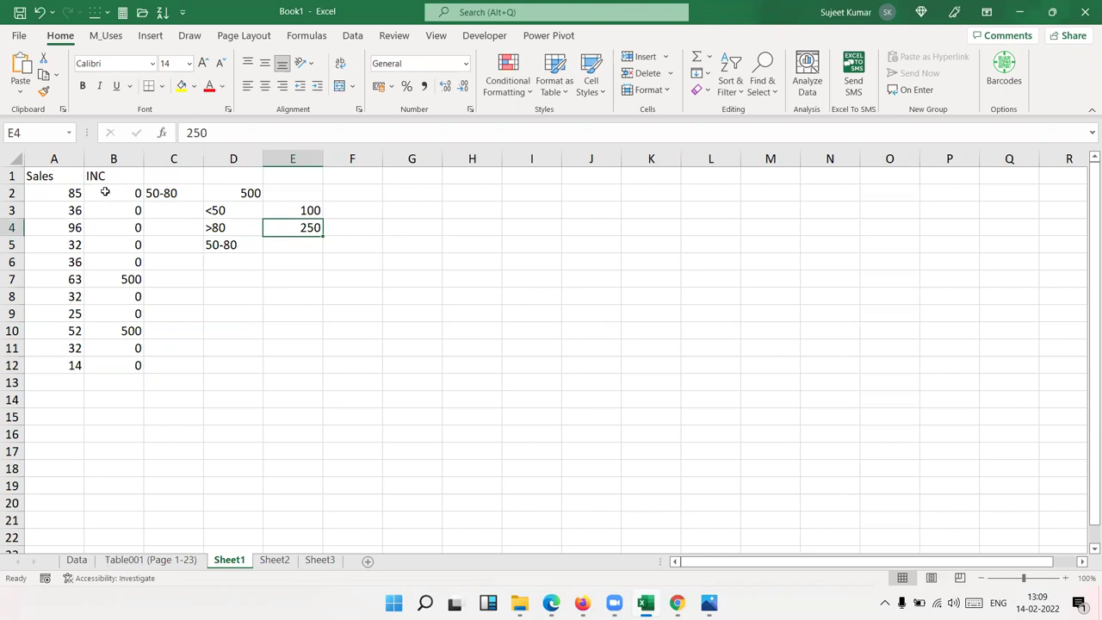
key(Down)
text(500)
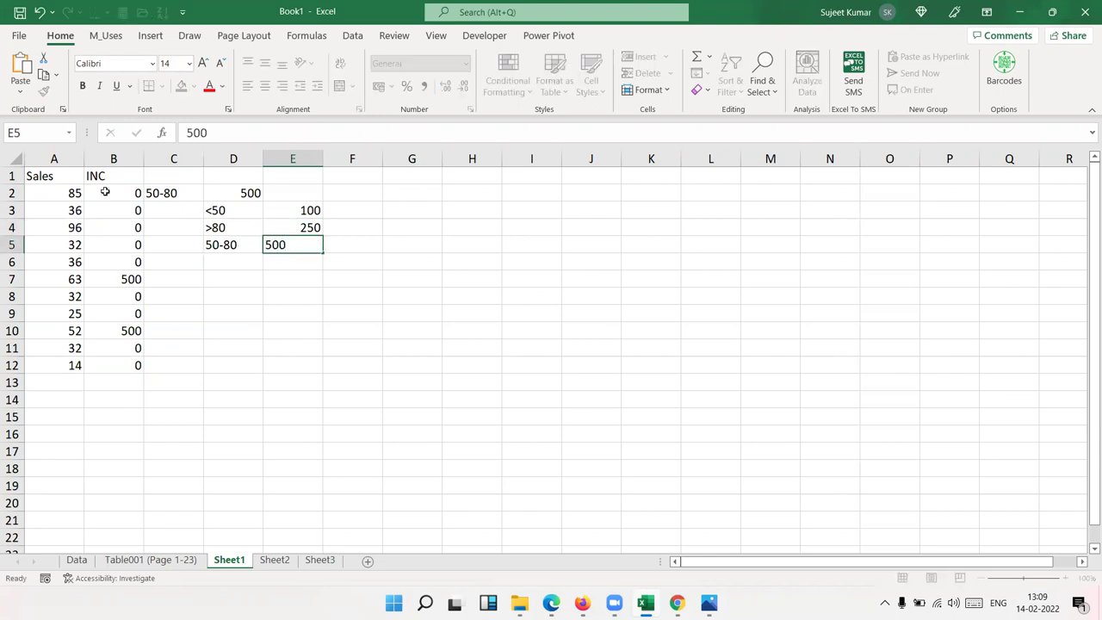
key(Return)
- Examine the AND condition inside the B2 formula without changing it
key(Left)
key(Left)
key(Left)
key(Up)
key(Up)
key(Up)
key(Up)
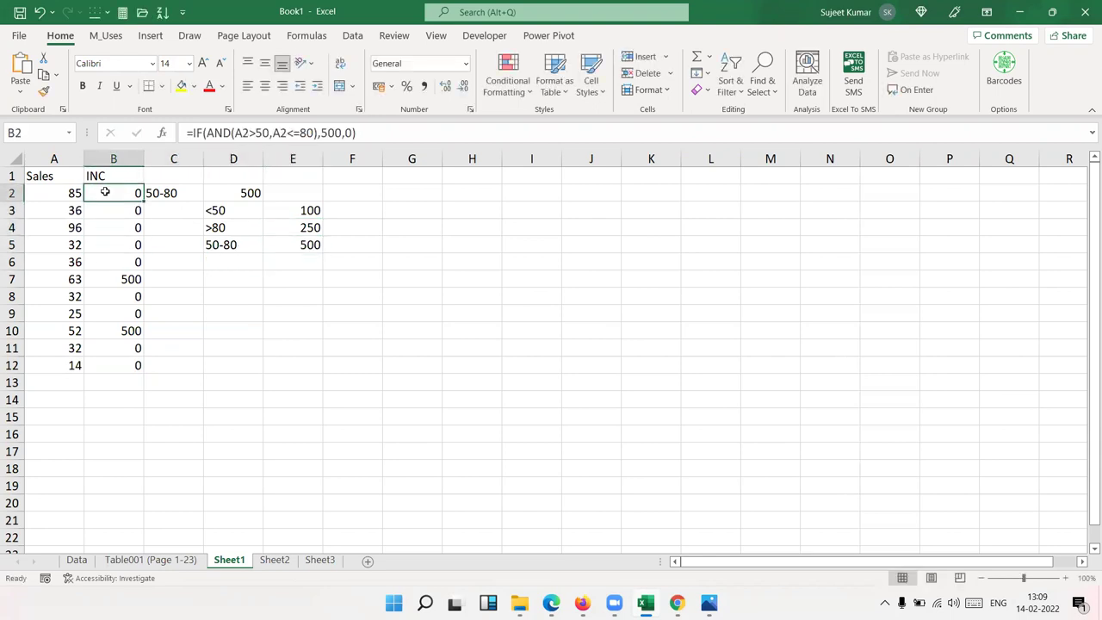
double_click(104, 191)
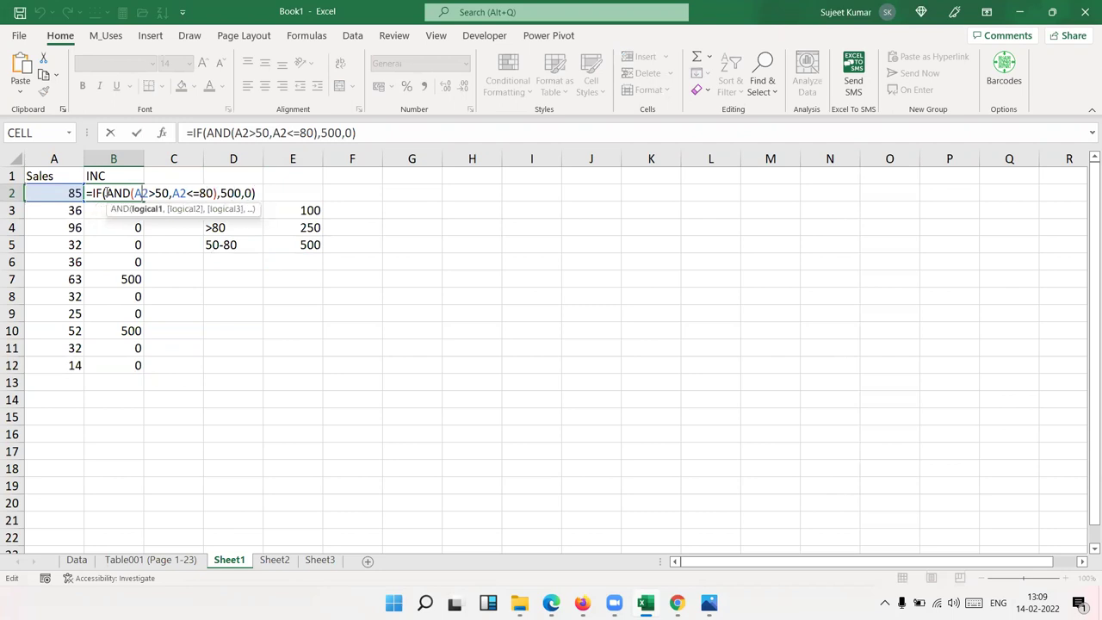
key(shift+Right)
key(shift+Right)
key(shift+Right)
key(shift+Right)
key(shift+Right)
key(shift+Right)
key(shift+Right)
key(shift+Right)
key(shift+Right)
key(shift+Right)
key(shift+Right)
key(shift+Right)
key(shift+Right)
key(shift+Right)
key(shift+Right)
key(shift+Right)
key(shift+Right)
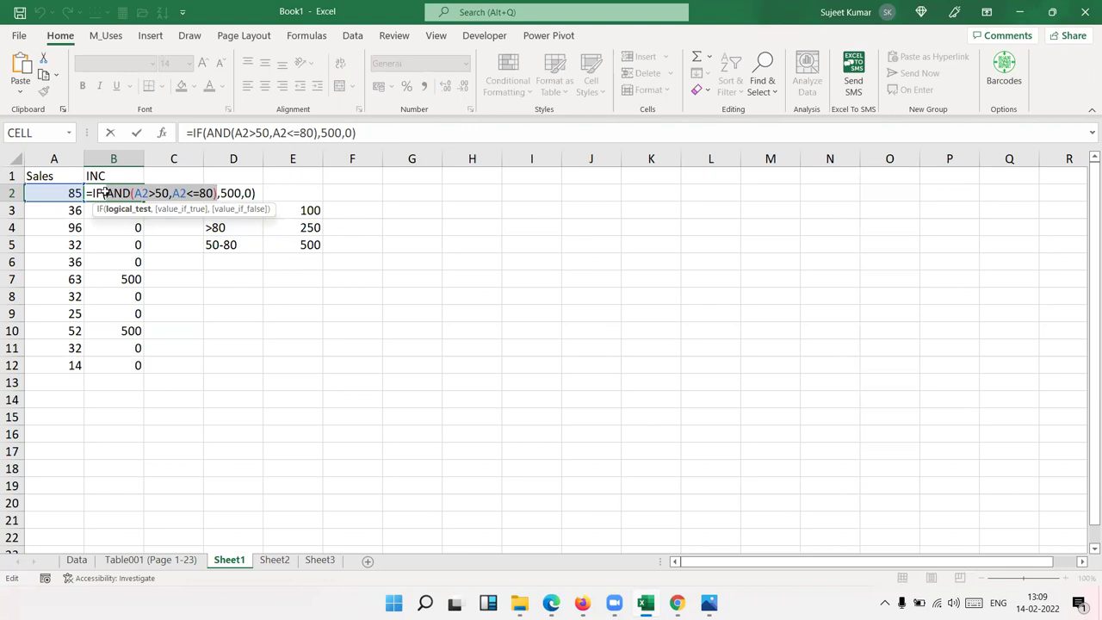
key(Escape)
- Replace the B2 formula with the nested IF =IF(A2>=50,IF(A2<=80,500,250),100)
key(Delete)
text(=)
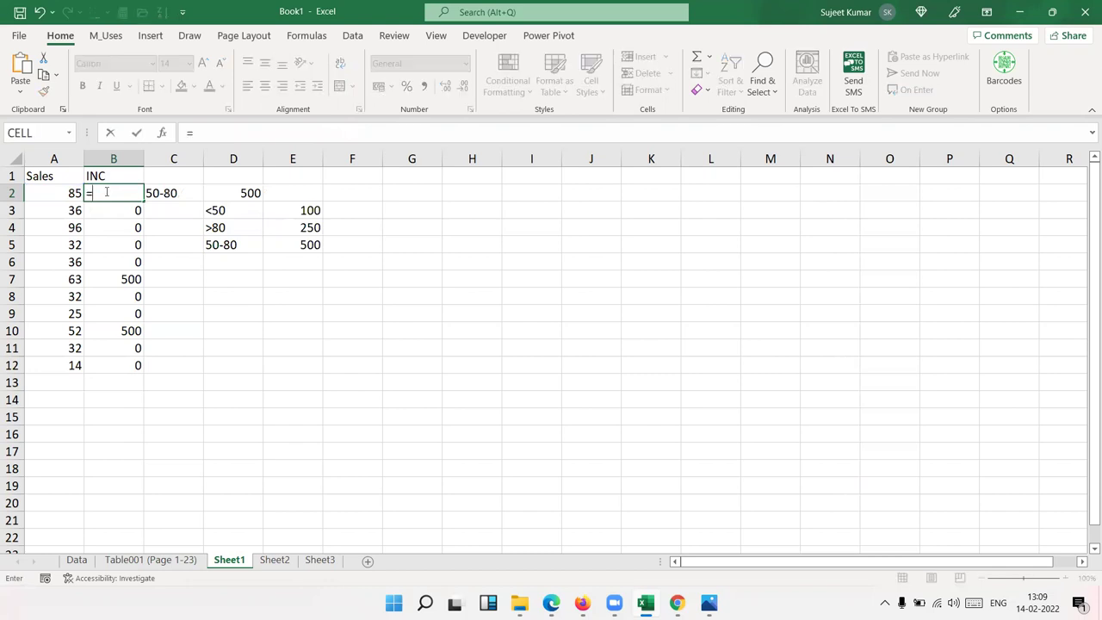
text(IF()
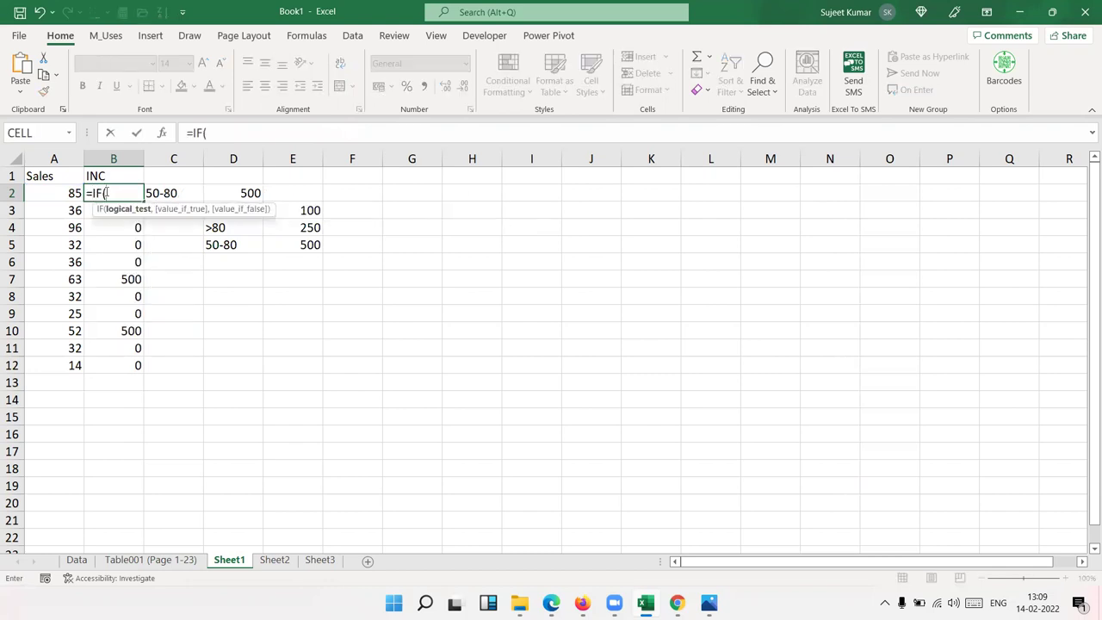
key(Left)
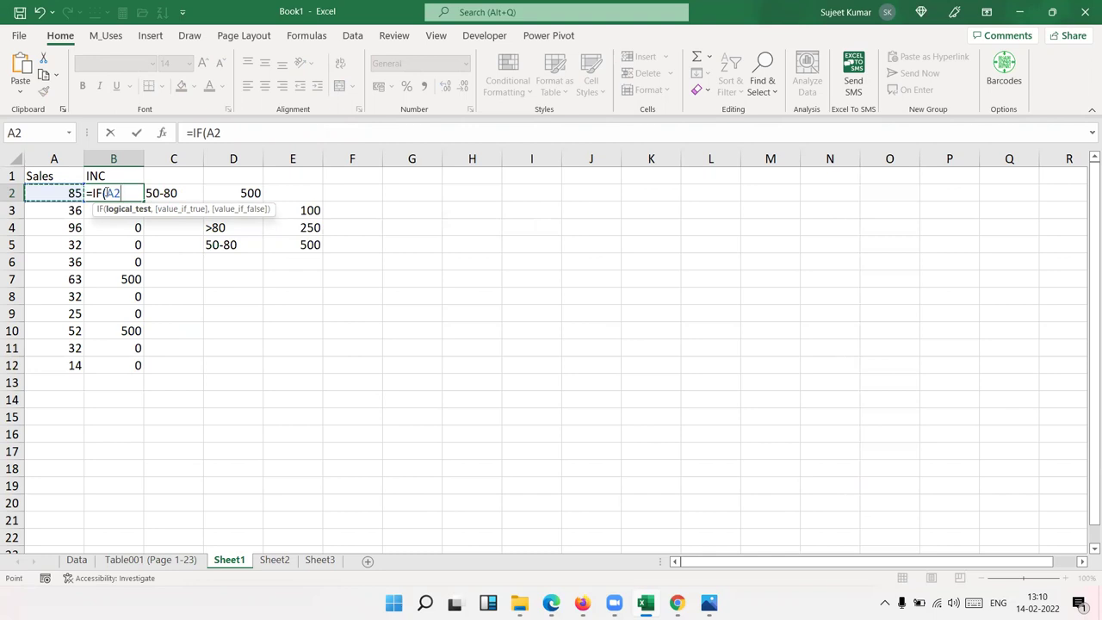
text(>=50,IF()
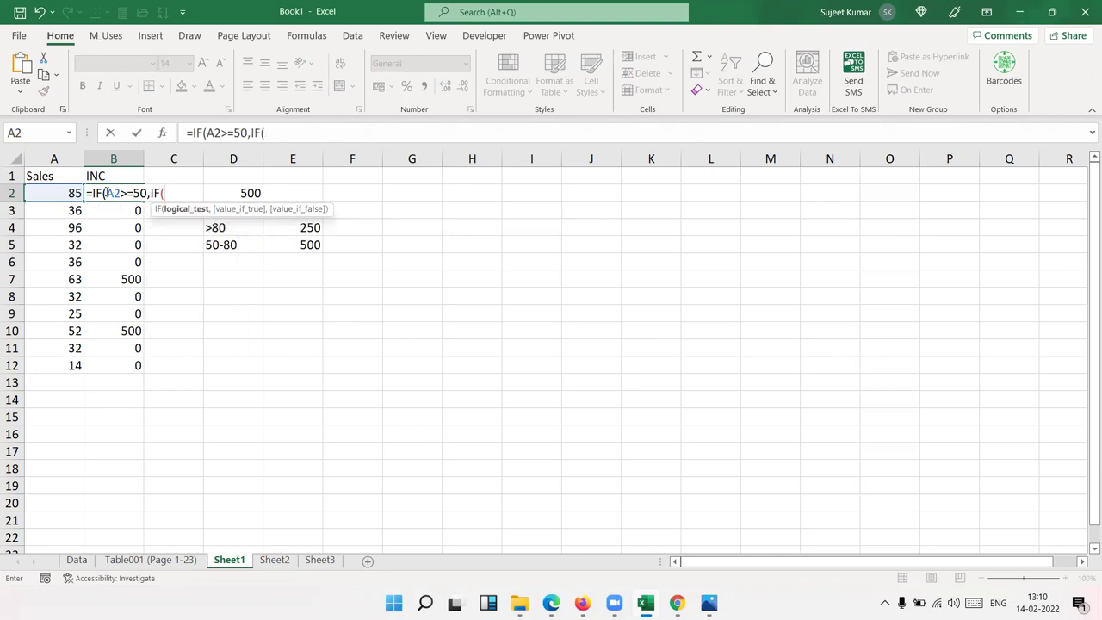
key(Left)
text(<=80,50)
key(BackSpace)
text(00,)
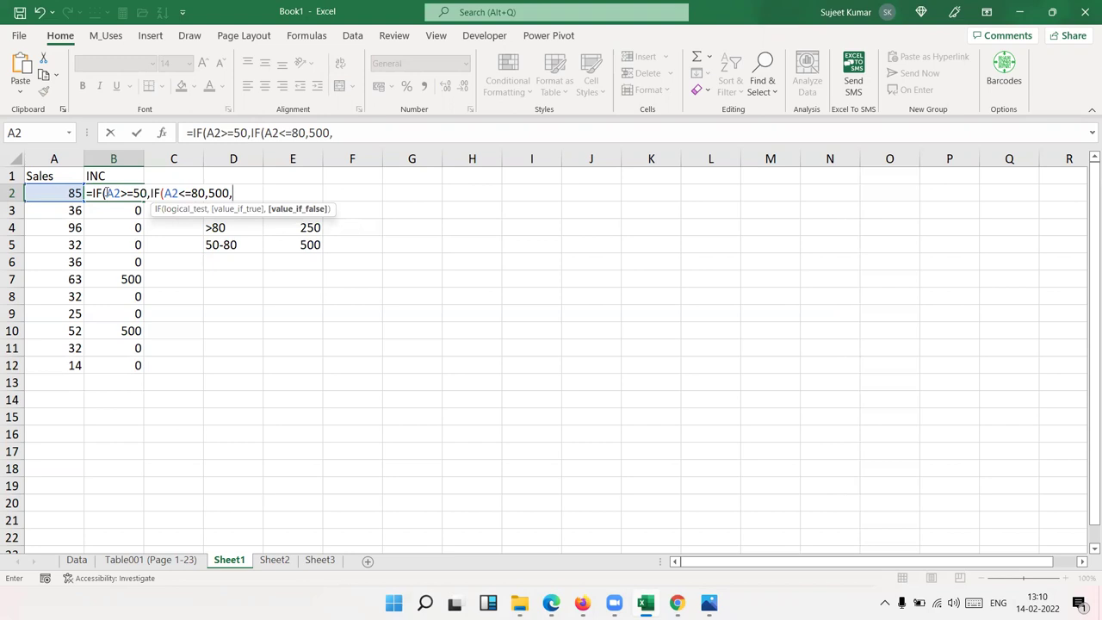
text(250))
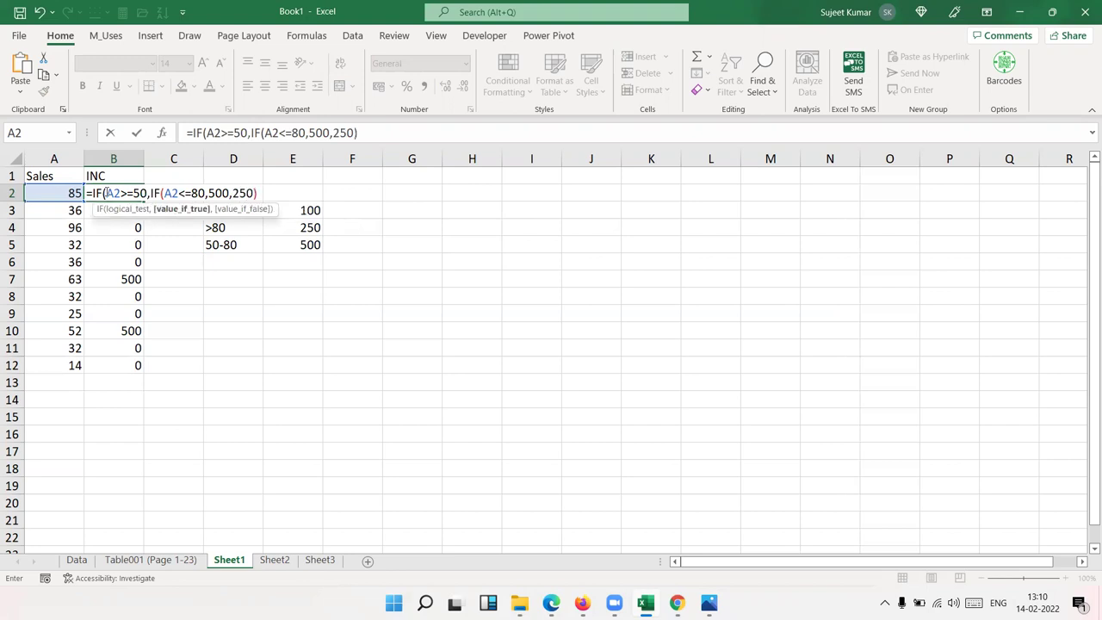
text(,)
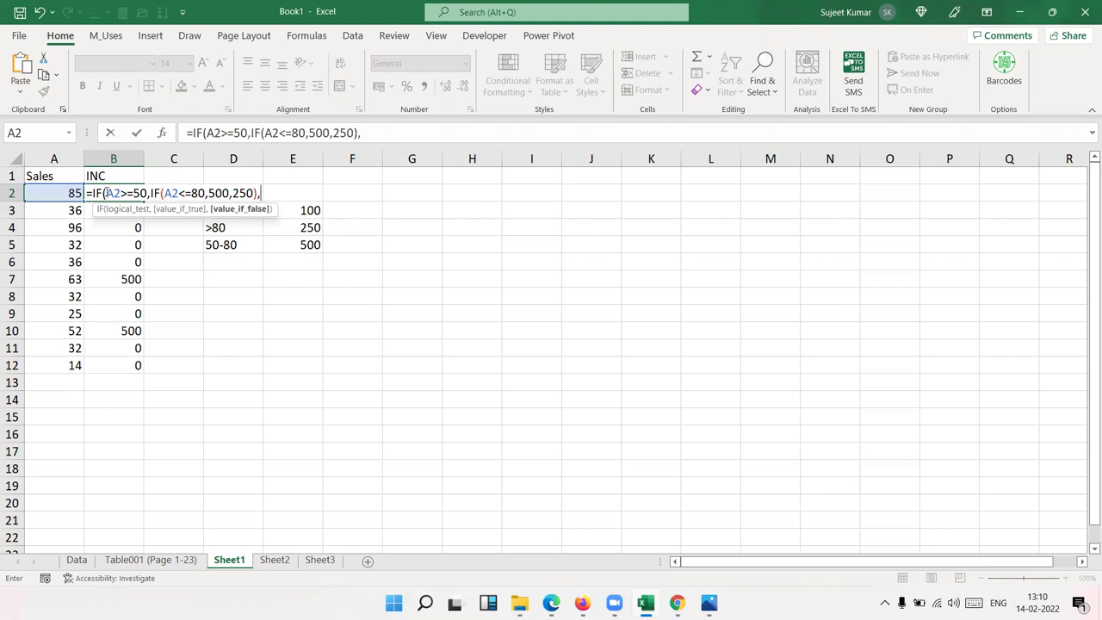
text(100))
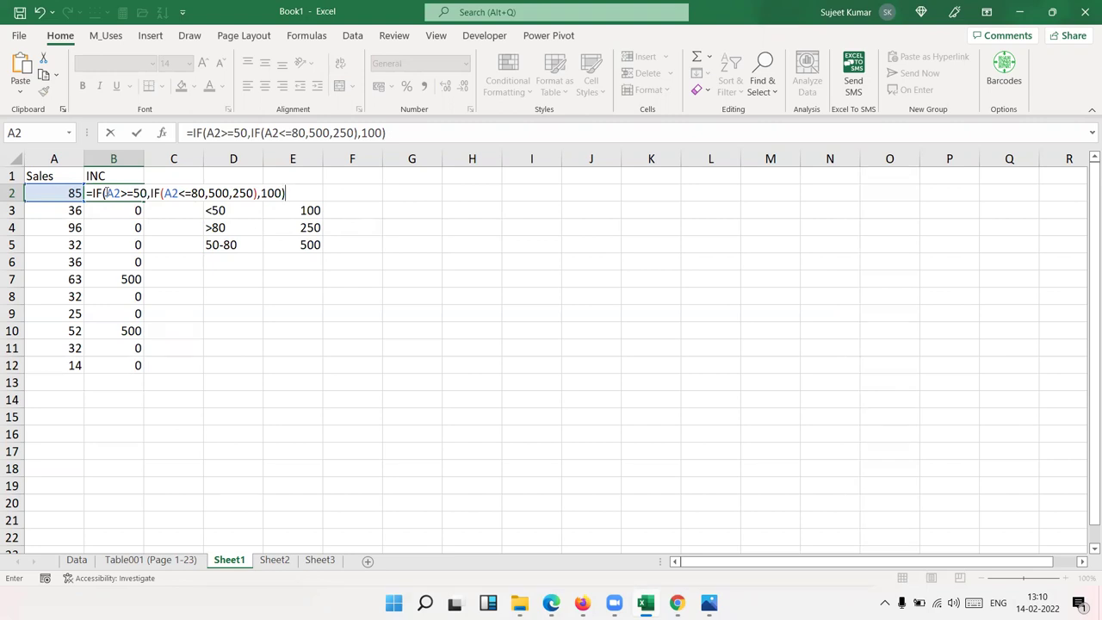
key(Return)
- Fill the nested IF formula from B2 down to B12 and check the copied incentives
key(Down)
key(Up)
key(Up)
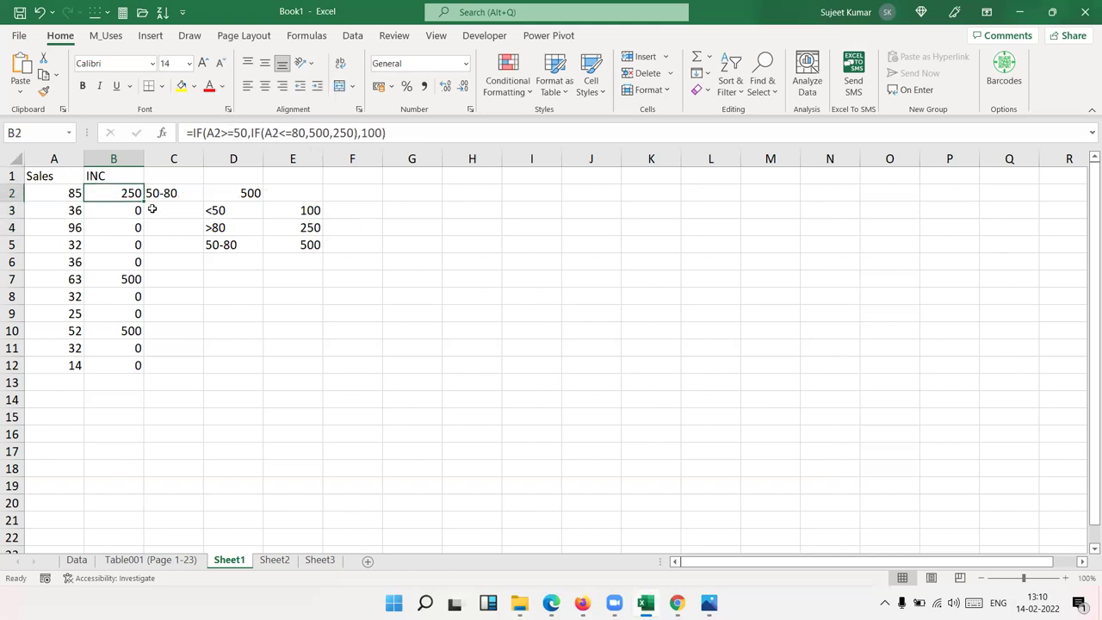
double_click(142, 201)
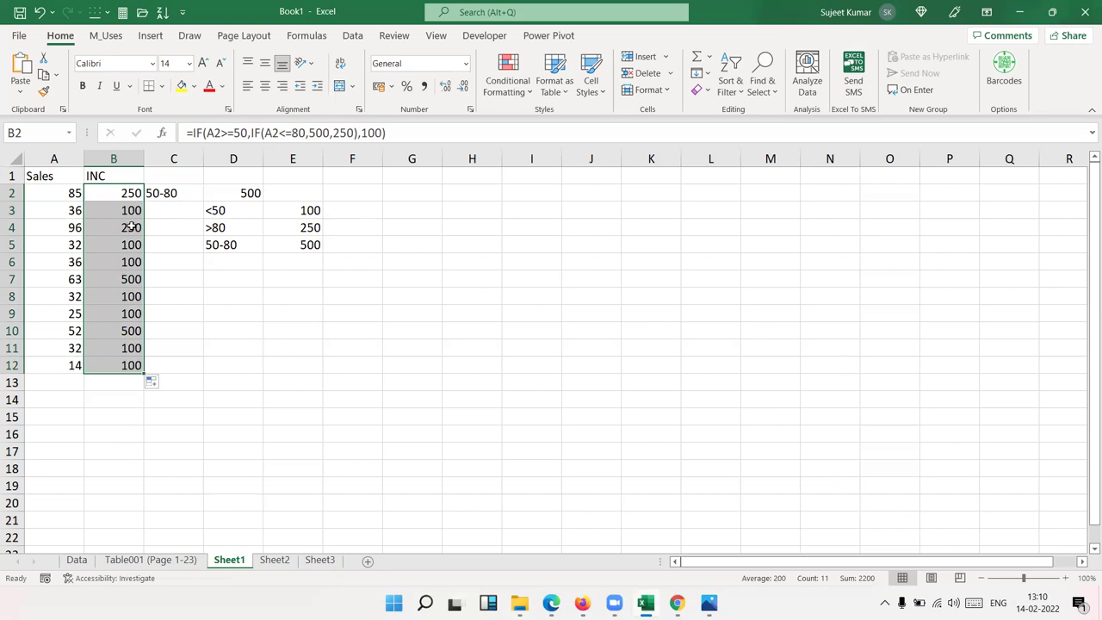
click(131, 227)
click(130, 312)
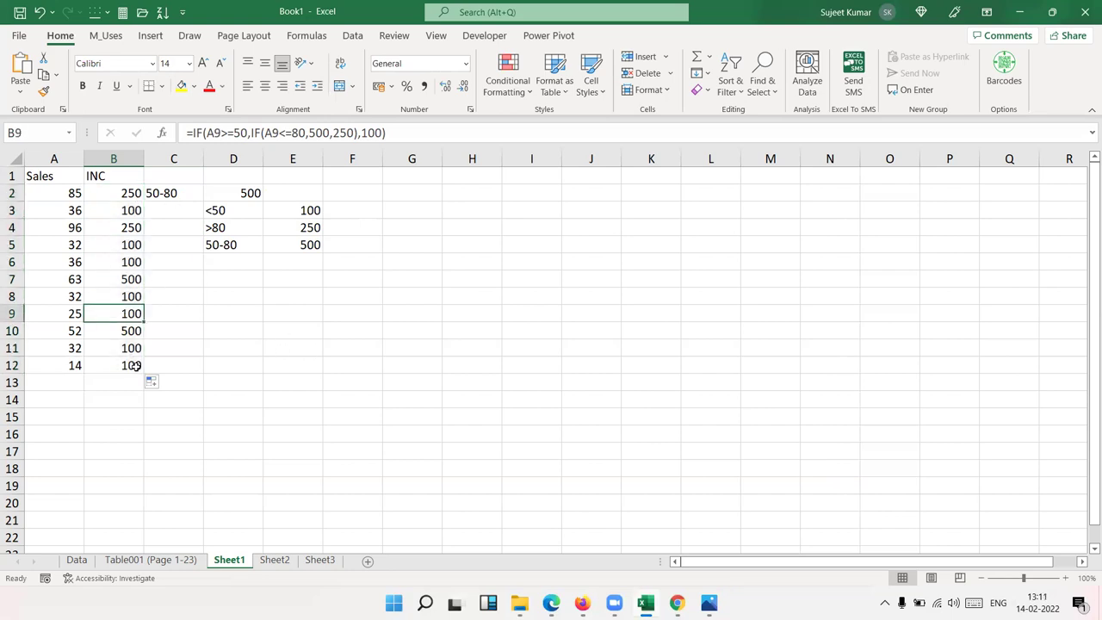
- Enter the header Name in F10, a student's first name in F11, and fill the name list down to F13
click(327, 329)
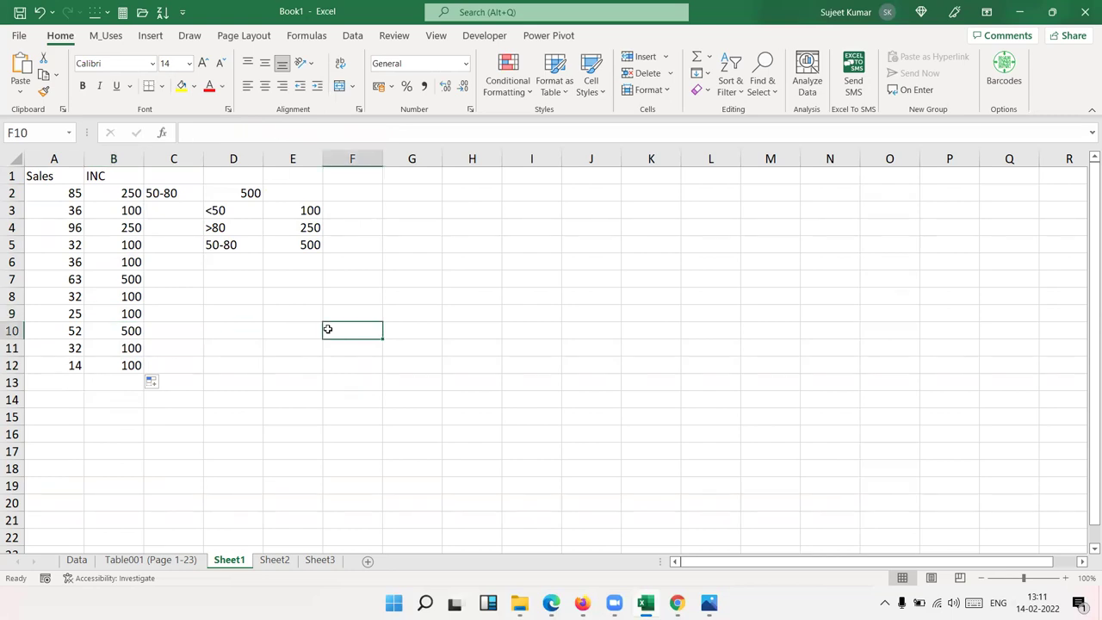
text(Name)
key(Tab)
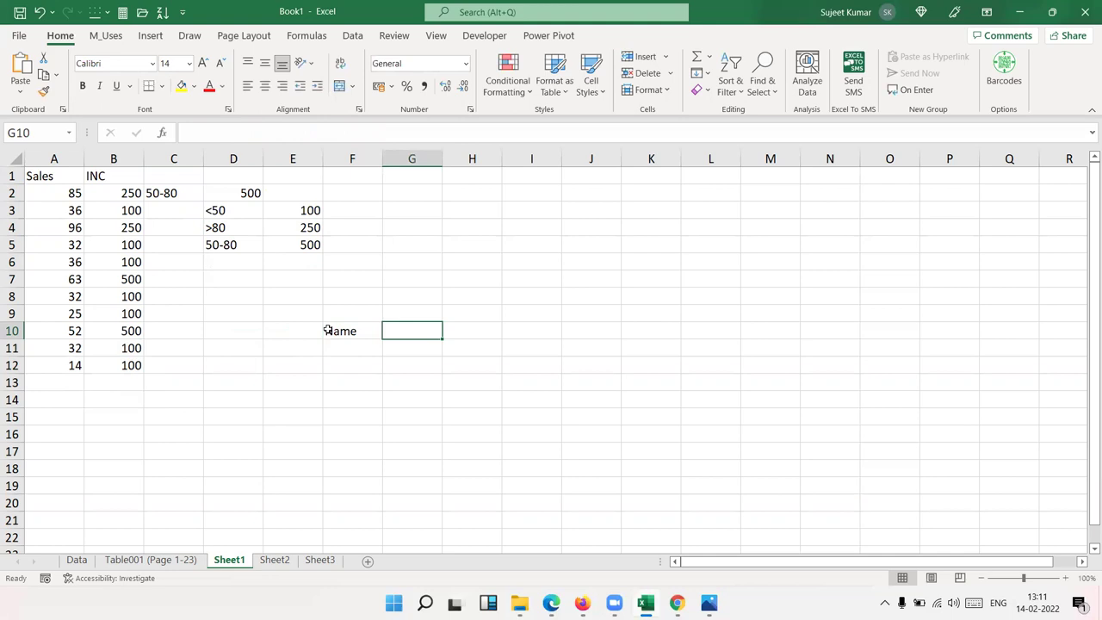
key(Down)
key(Left)
key(Up)
key(Down)
text(Puja)
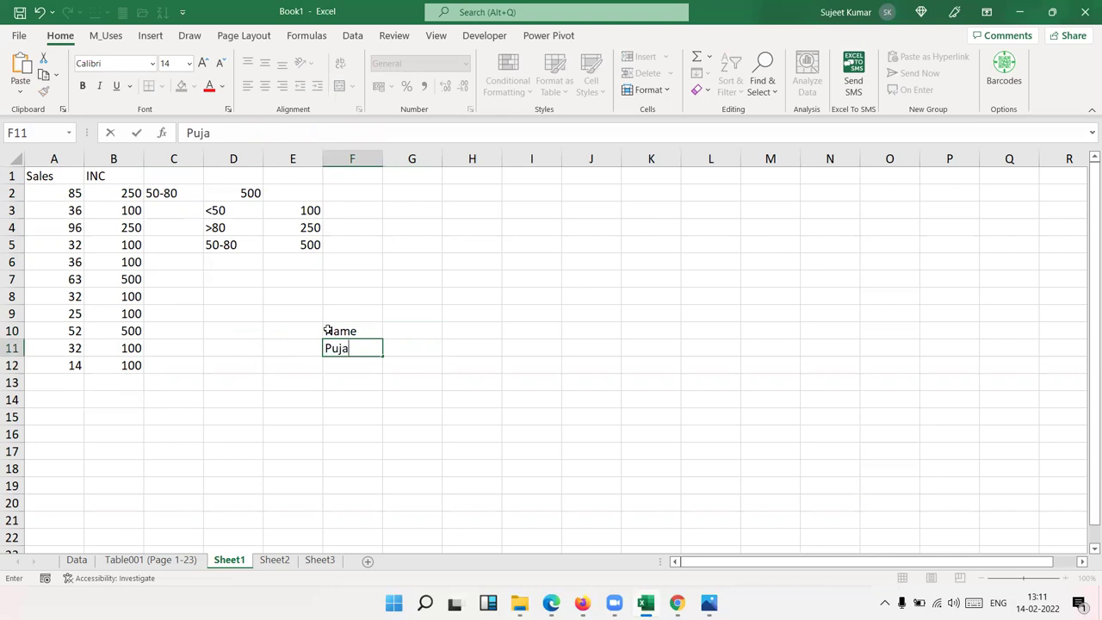
key(Return)
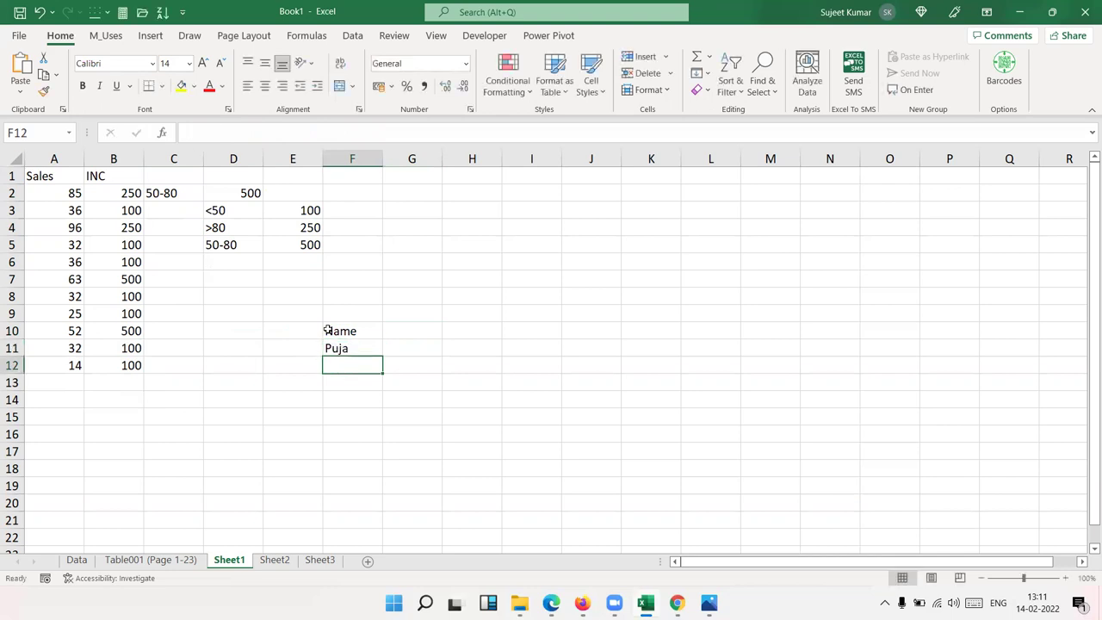
click(327, 348)
drag(385, 358, 388, 389)
- Enter JAN in G10 and fill the month series across to L10
key(Up)
text(JAN,)
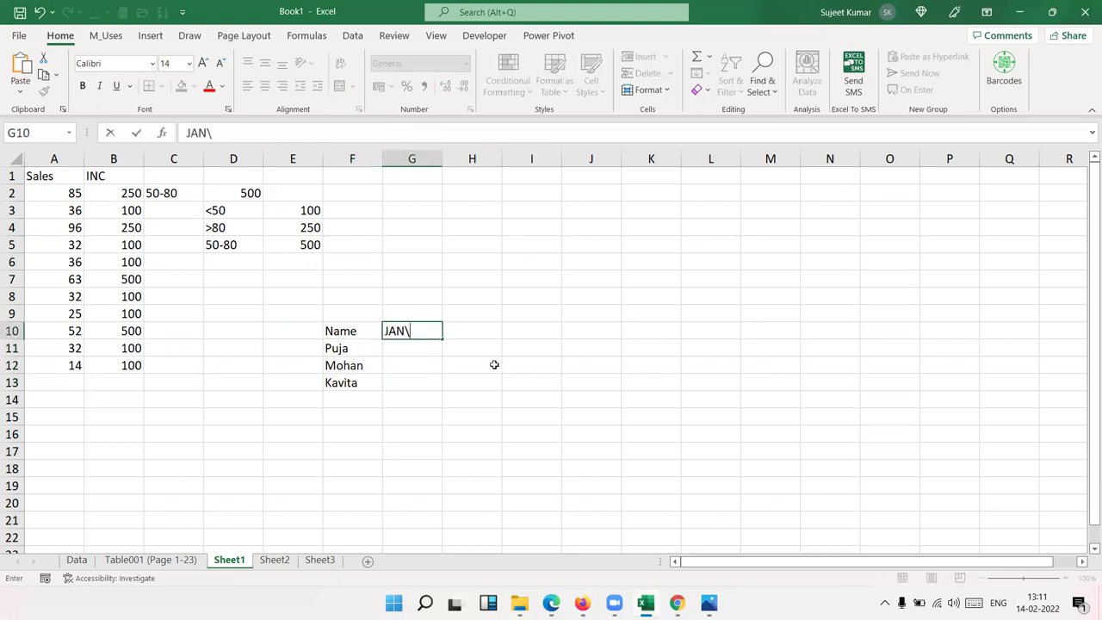
key(BackSpace)
key(Return)
click(435, 330)
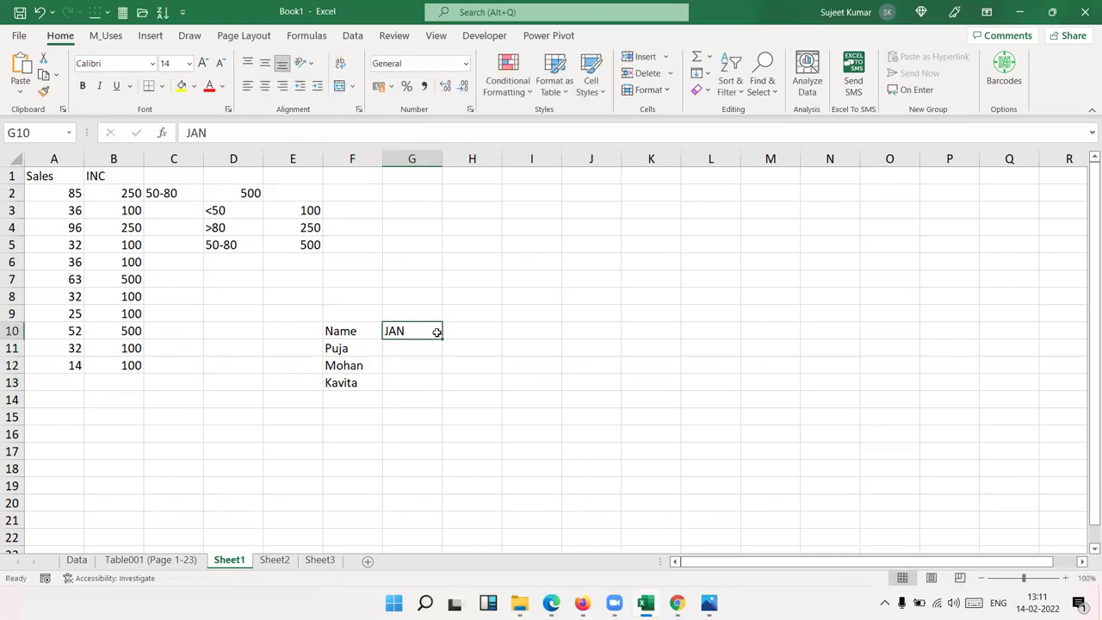
drag(442, 339, 745, 345)
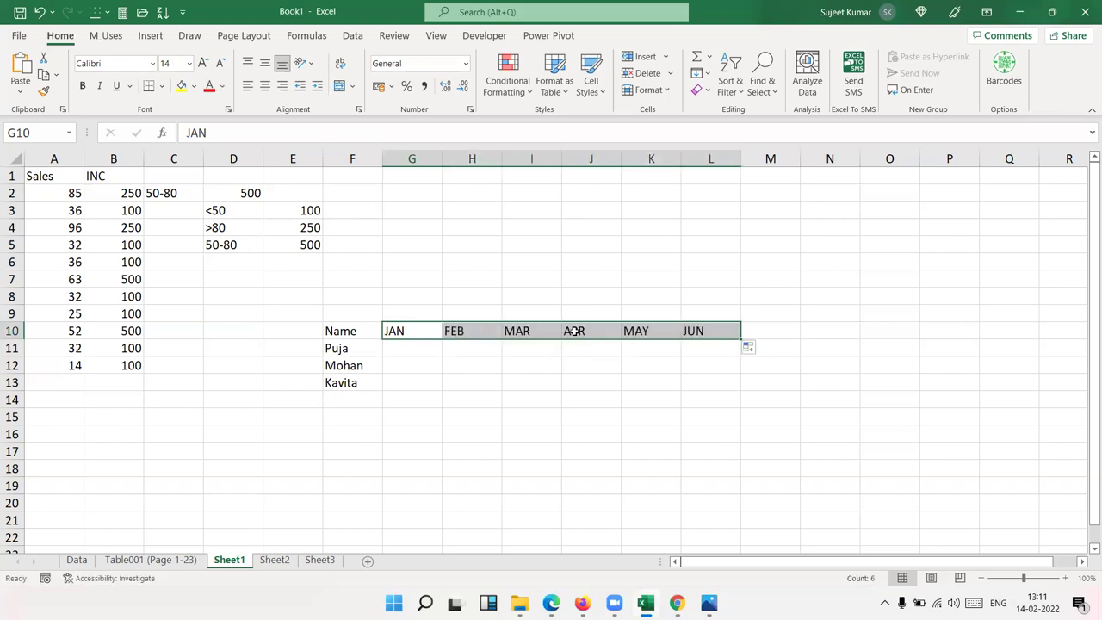
- Replace the G10 header with Sub-1 and fill the numbered series across to K10
click(411, 329)
text(S)
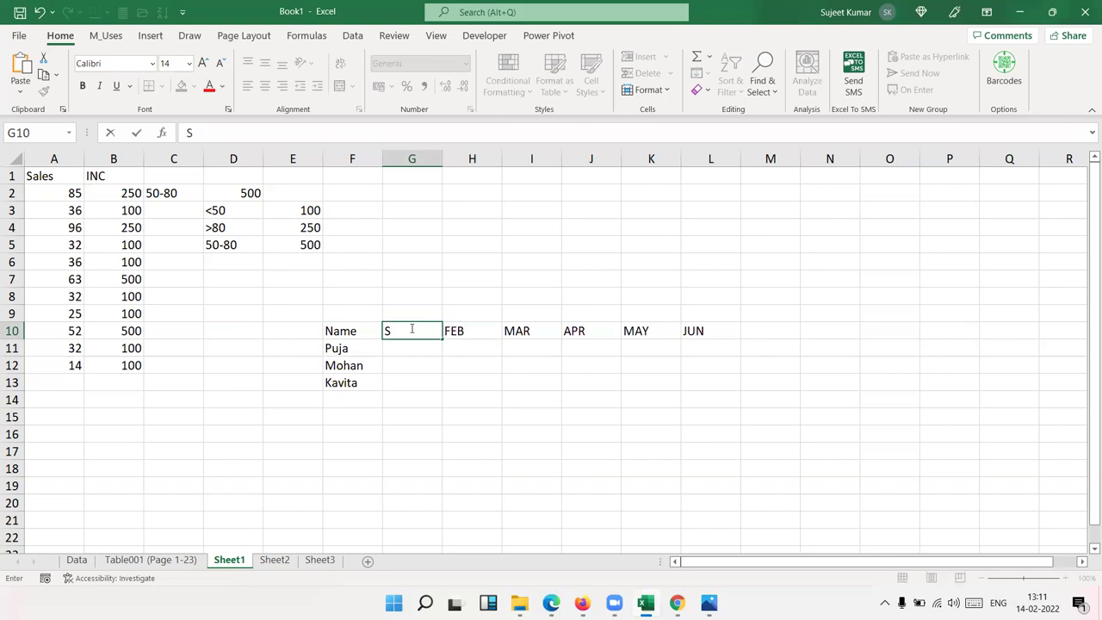
text(un-1)
key(BackSpace)
key(BackSpace)
key(BackSpace)
text(b-1)
key(Return)
click(418, 331)
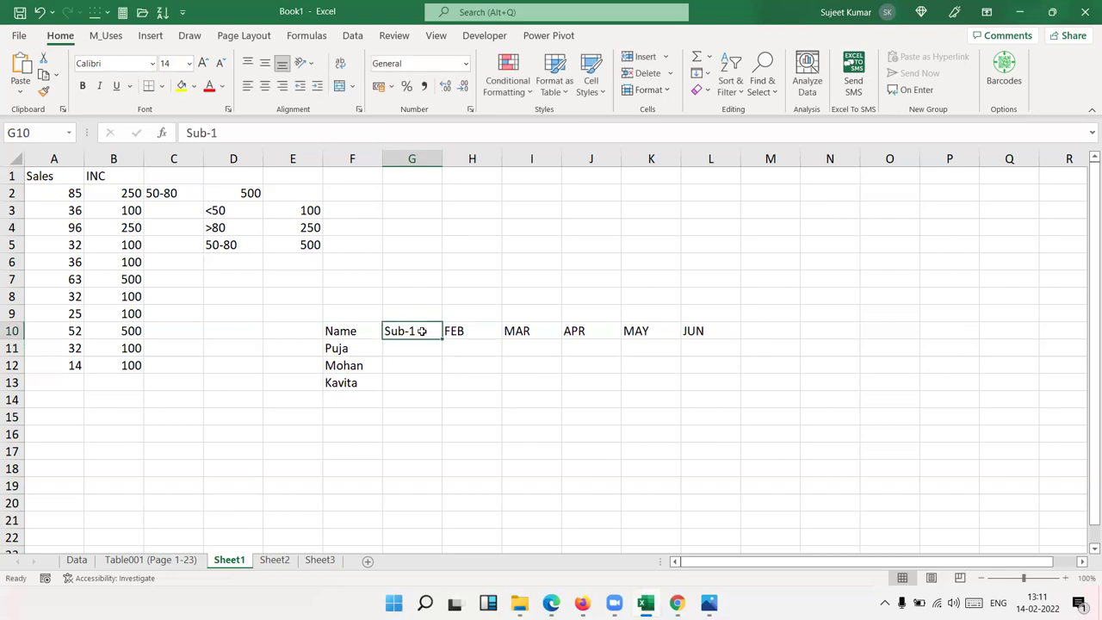
drag(442, 337, 664, 346)
- Clear the surplus headers in K10 and L10 after Sub-4
click(701, 329)
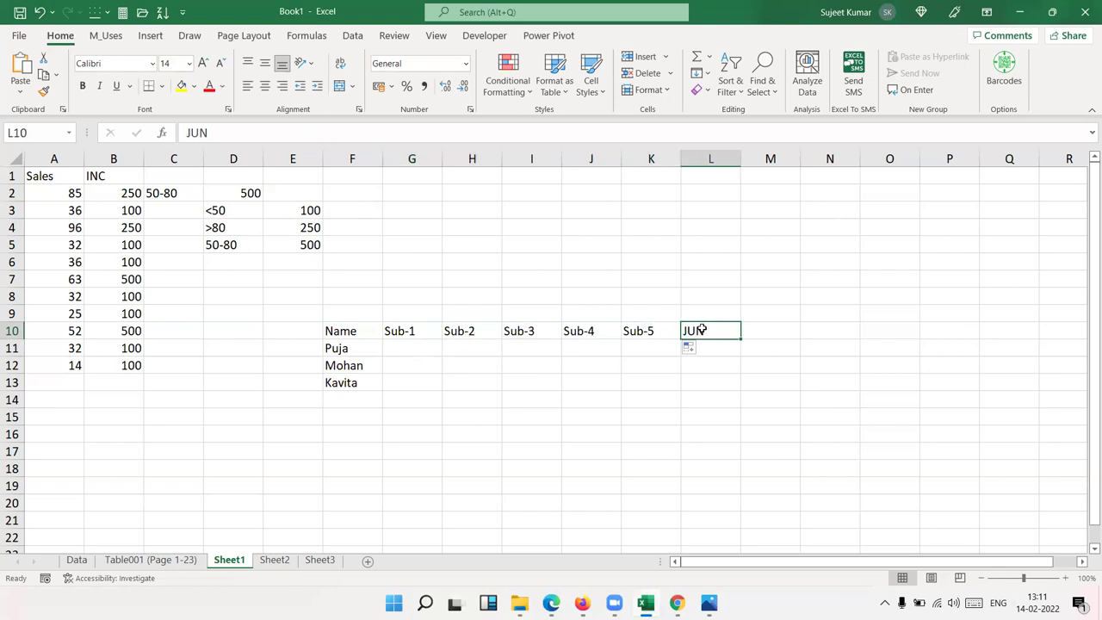
key(Left)
key(Delete)
key(shift+Right)
key(ctrl+c)
key(Delete)
key(Left)
key(Right)
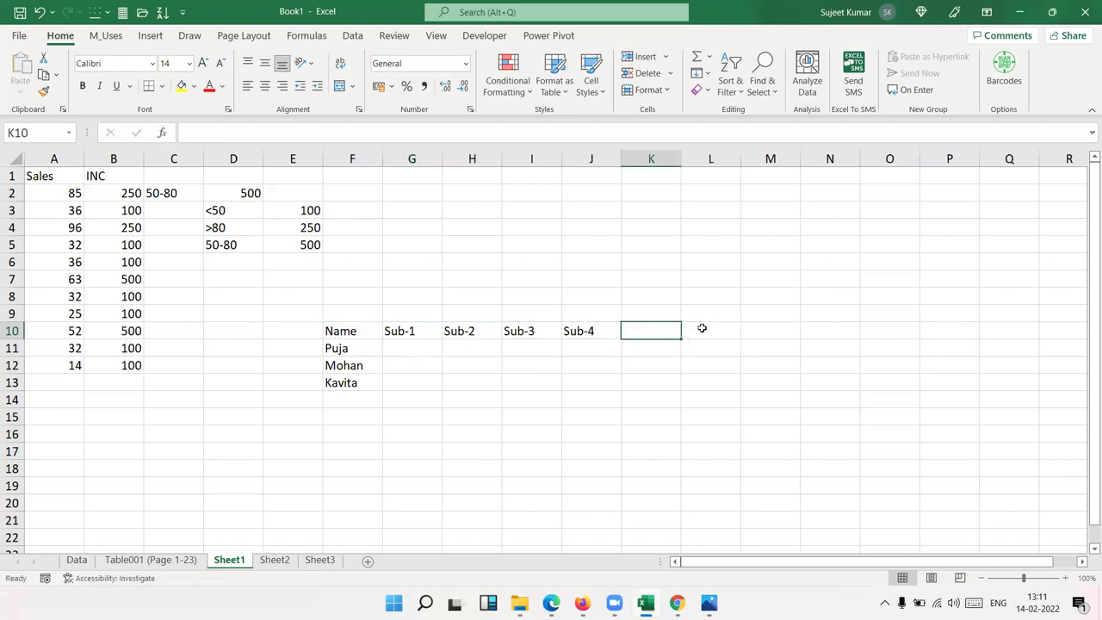
- Enter Result as the column header in K10
text(Stat)
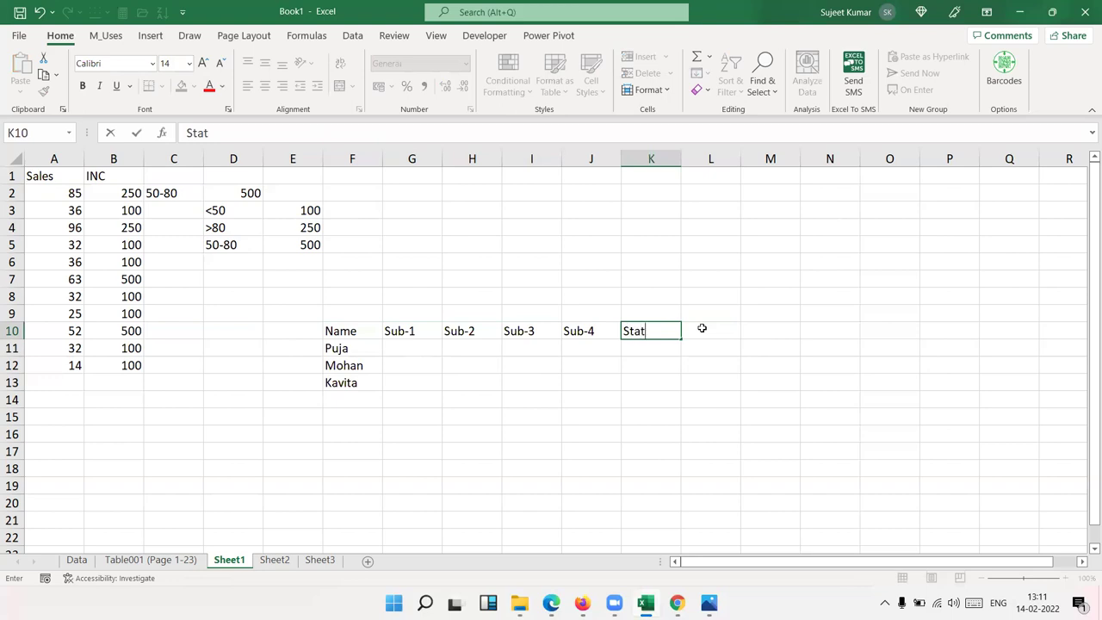
key(BackSpace)
key(BackSpace)
key(BackSpace)
text(Result)
key(Return)
- Enter =RANDBETWEEN(10,90) in G11 as the first Sub-1 mark
key(Down)
key(Left)
key(Left)
key(Left)
key(Up)
key(Left)
text(=ra)
key(Down)
key(Down)
key(Down)
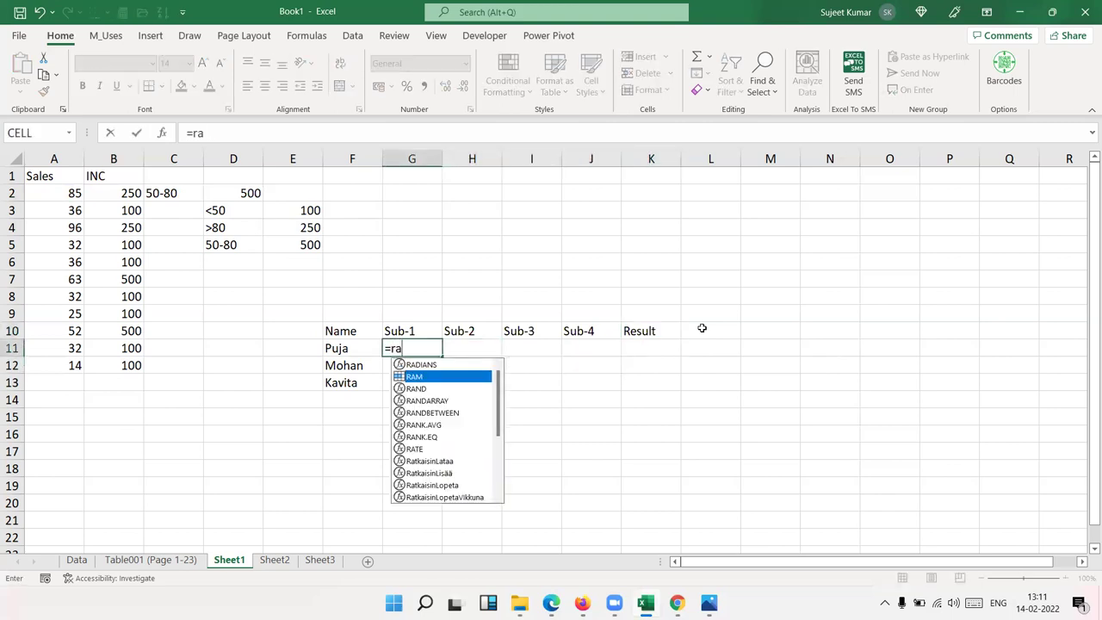
key(Tab)
text(10,50)
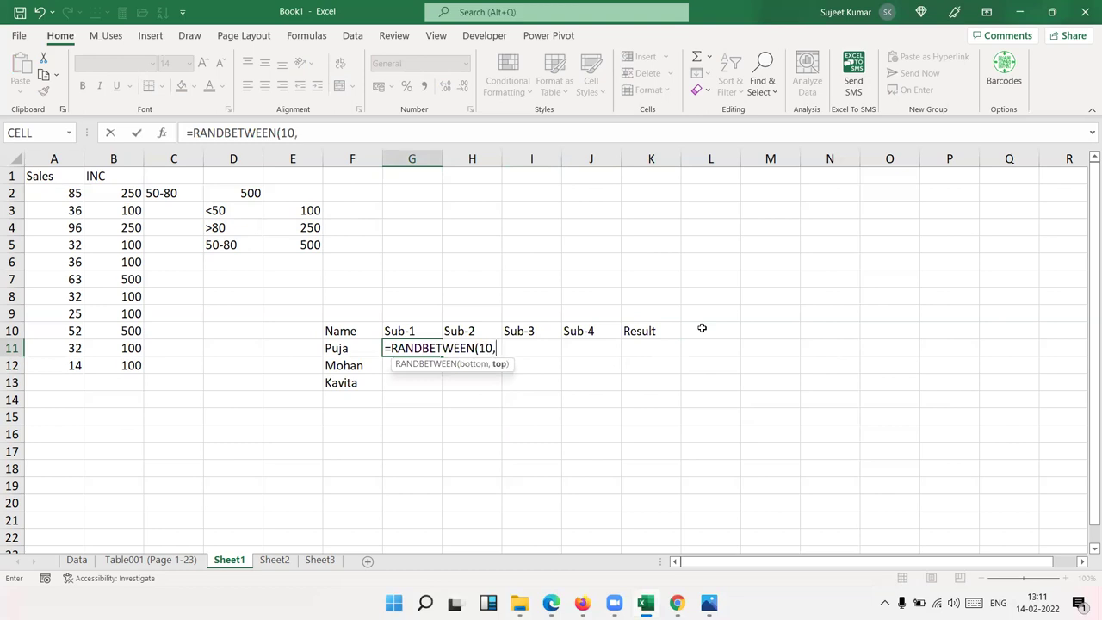
key(Return)
- Fill the random mark formula from G11 across and down through G11:J13
key(Up)
key(shift+Right)
key(shift+Right)
key(shift+Right)
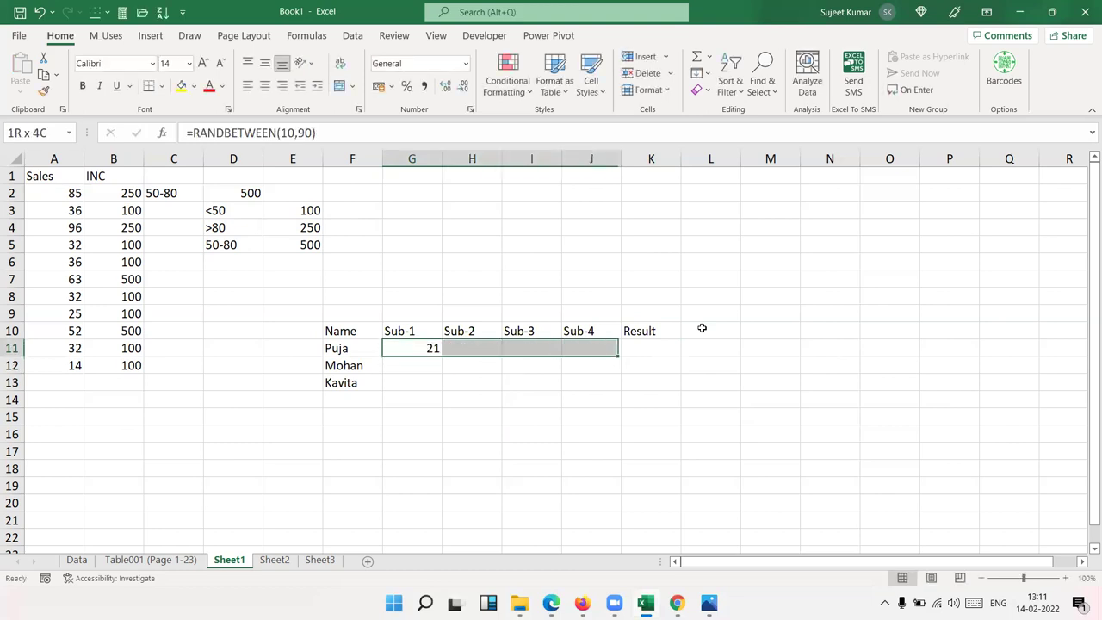
key(shift+Down)
key(shift+Down)
key(shift+Down)
key(shift+Up)
key(ctrl+r)
key(ctrl+d)
- Convert the random marks in G11:J13 to static values by pasting them over themselves as values
key(ctrl+c)
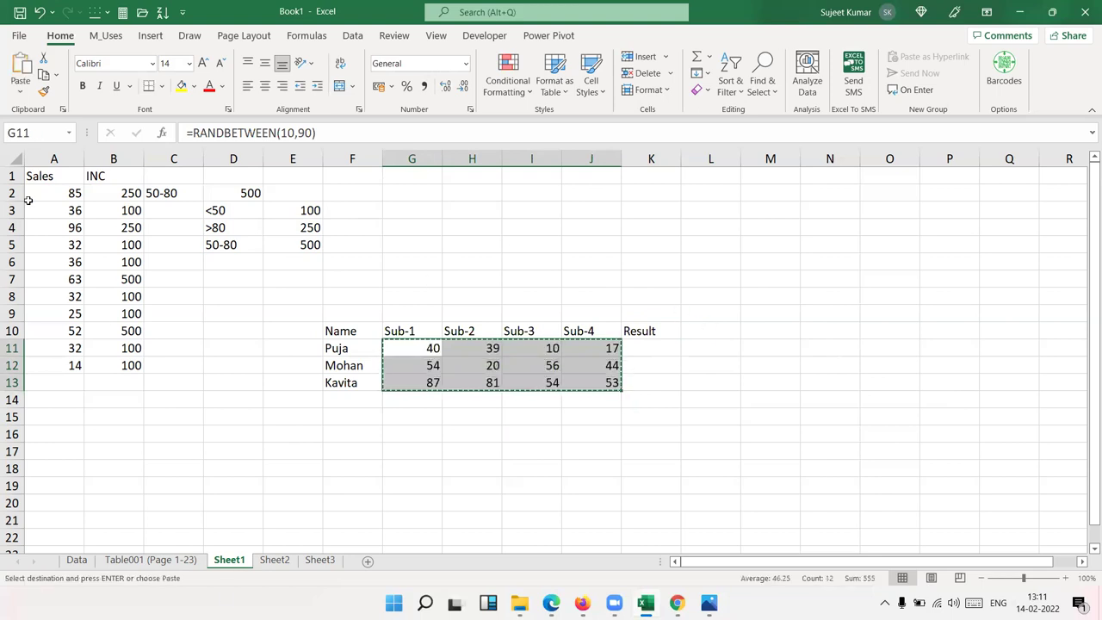
click(19, 92)
click(19, 201)
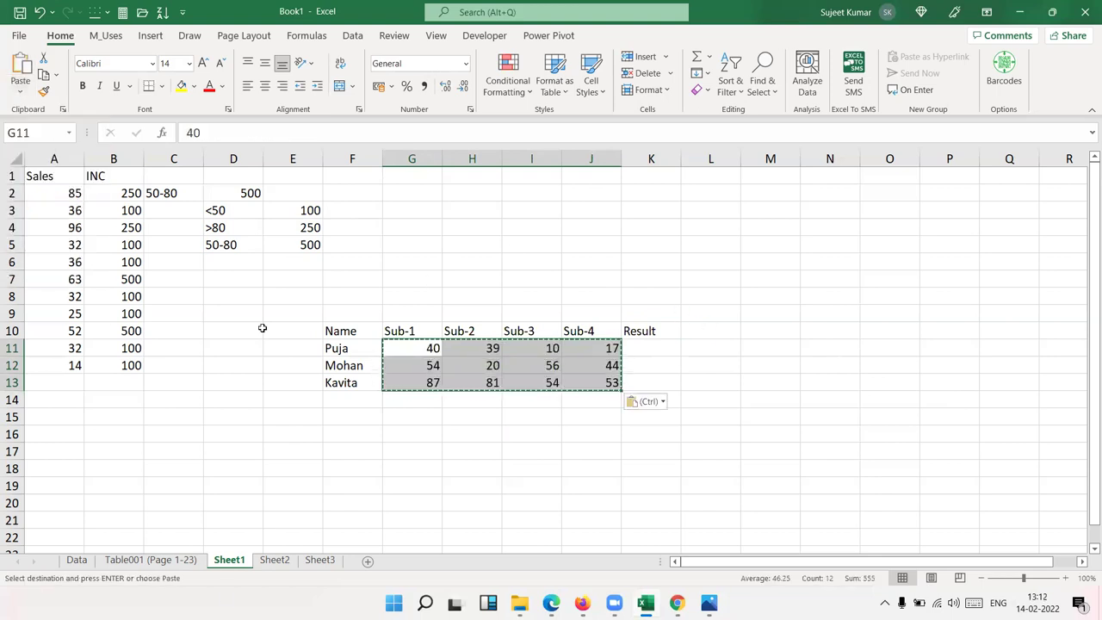
click(517, 361)
key(Escape)
- Begin an AND formula in K11 with the conditions G11>=30 and H11>=30
drag(649, 345, 645, 379)
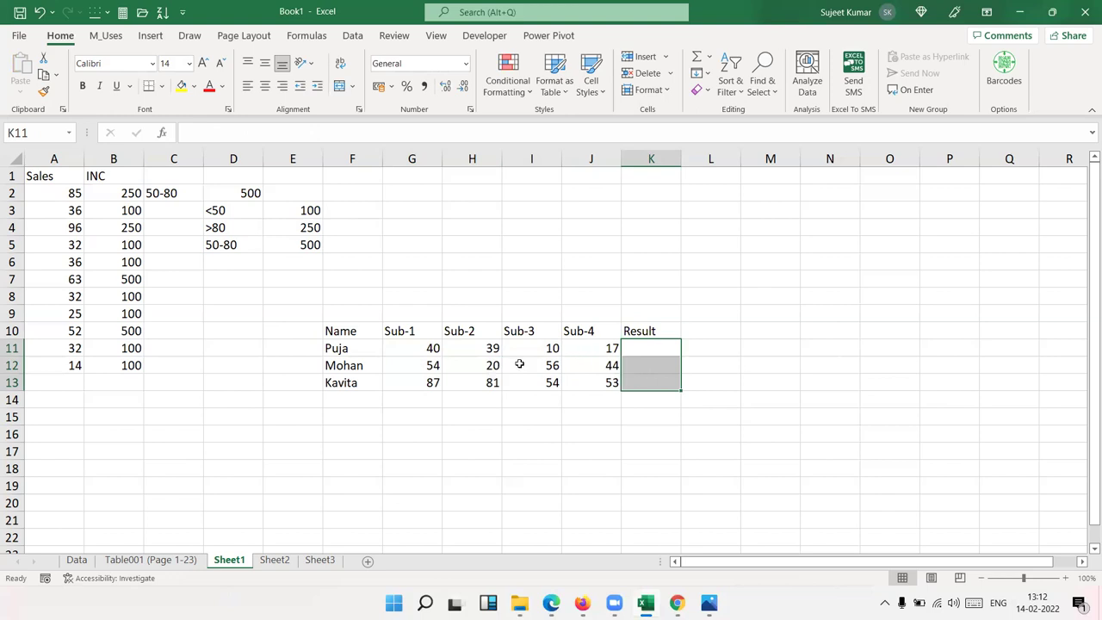
click(416, 348)
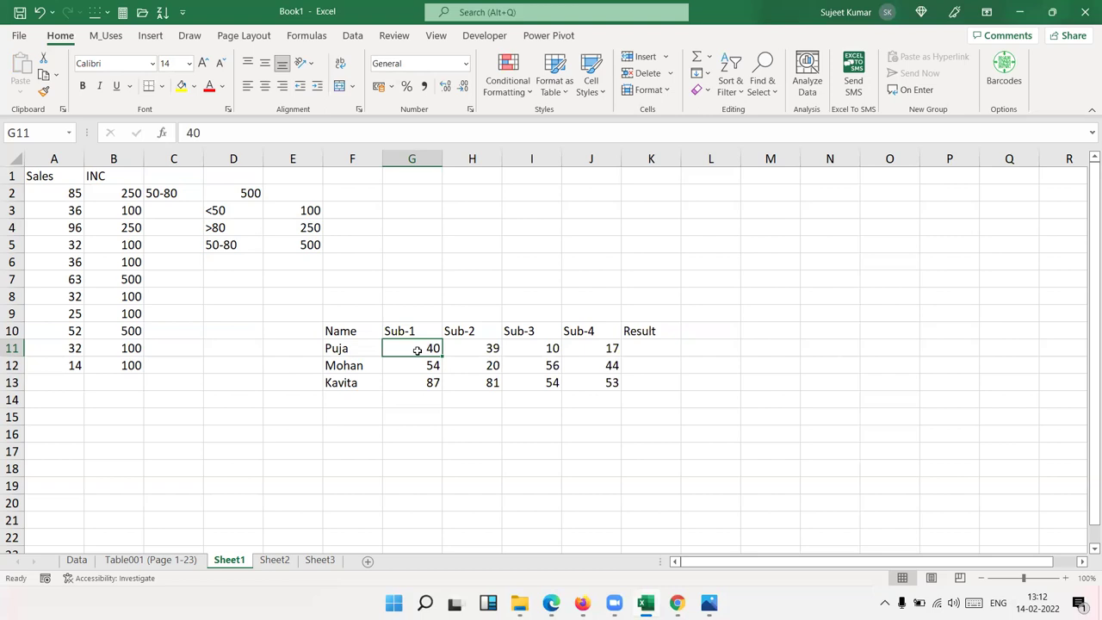
click(654, 354)
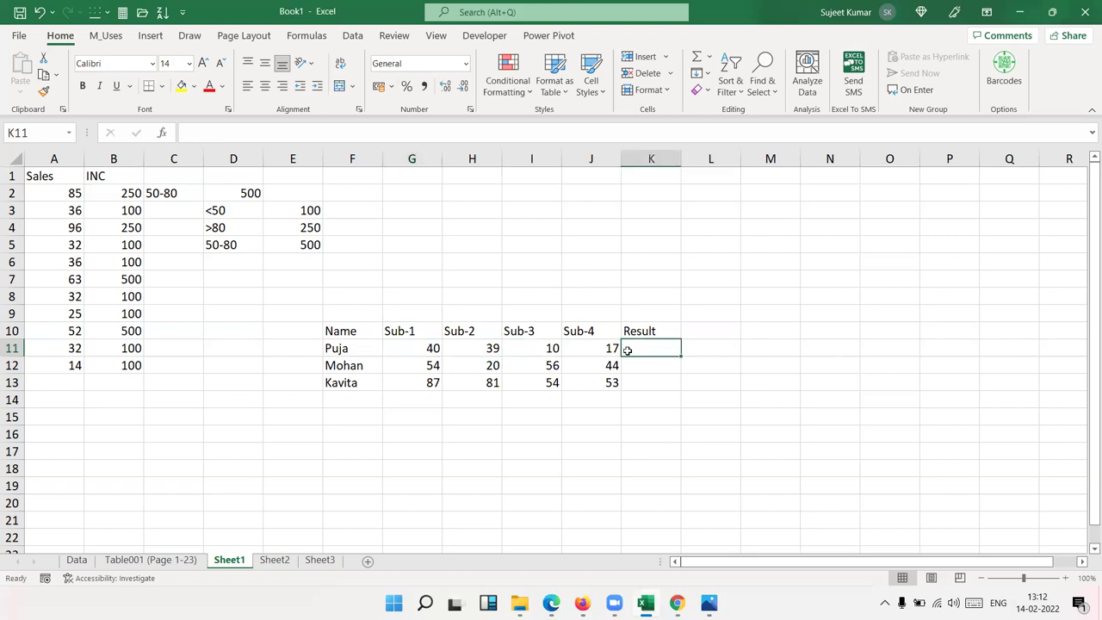
text(=and)
key(Tab)
key(Left)
key(Left)
key(Left)
key(Left)
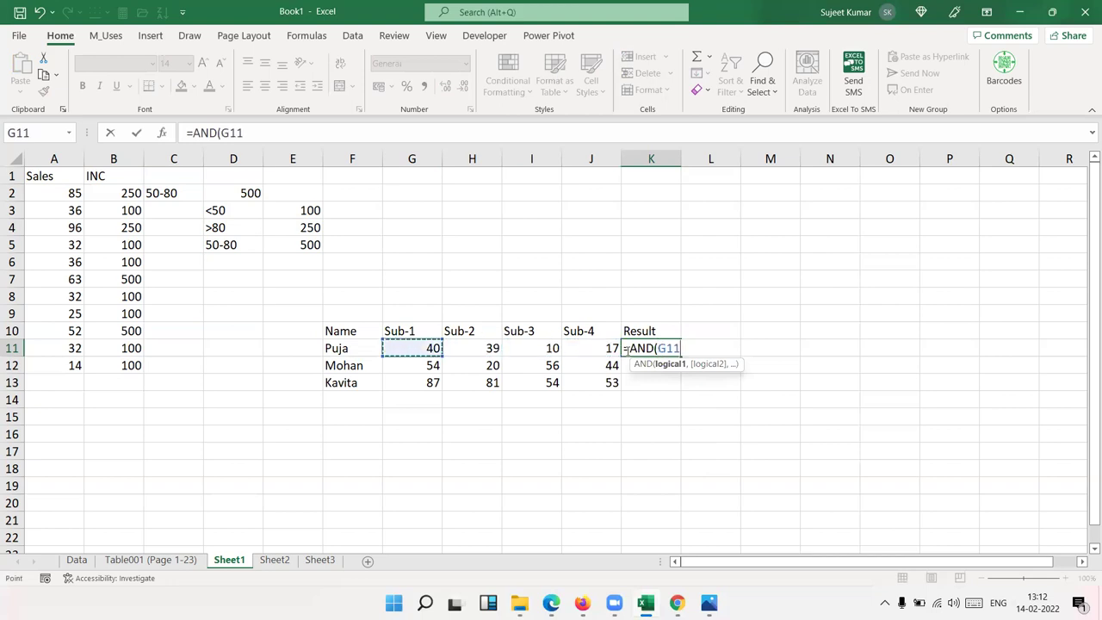
text(>=30,)
key(Left)
key(Left)
key(Left)
text(>=30,)
- Complete the AND formula in K11 with the conditions I11>=30 and J11>=30, and enter it
key(Left)
key(Left)
text(>=30,)
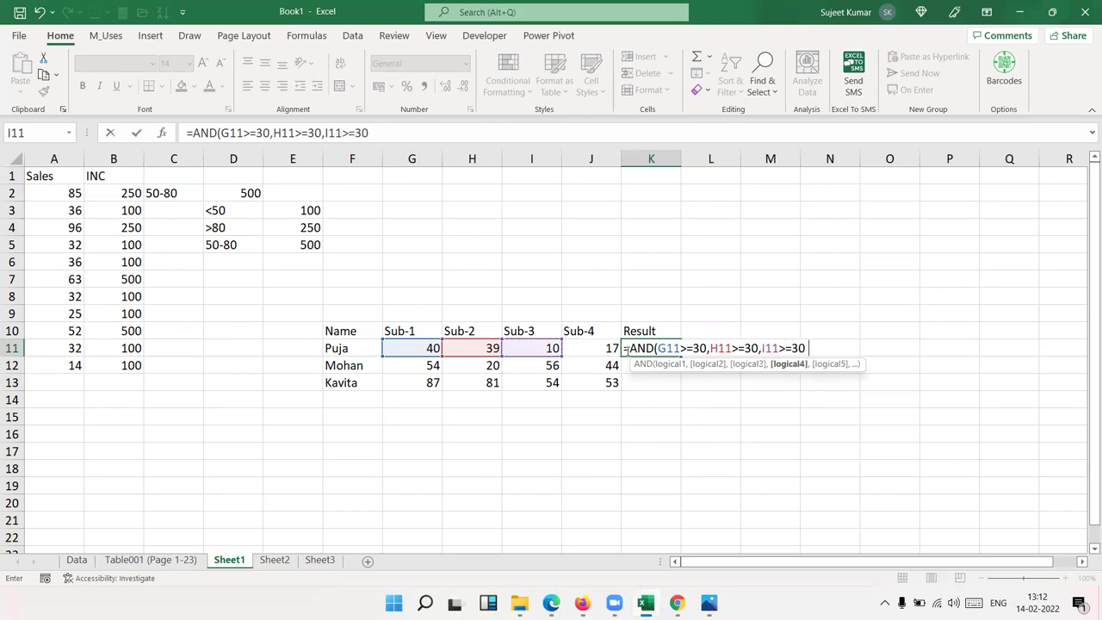
key(Left)
key(Left)
key(Right)
text(>=)
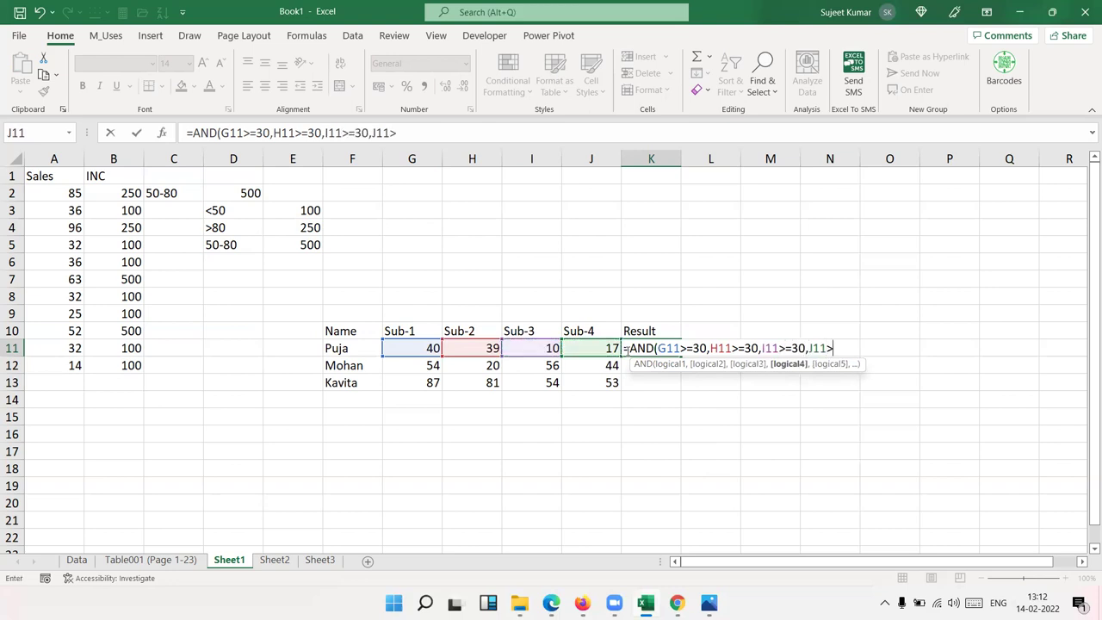
text(30))
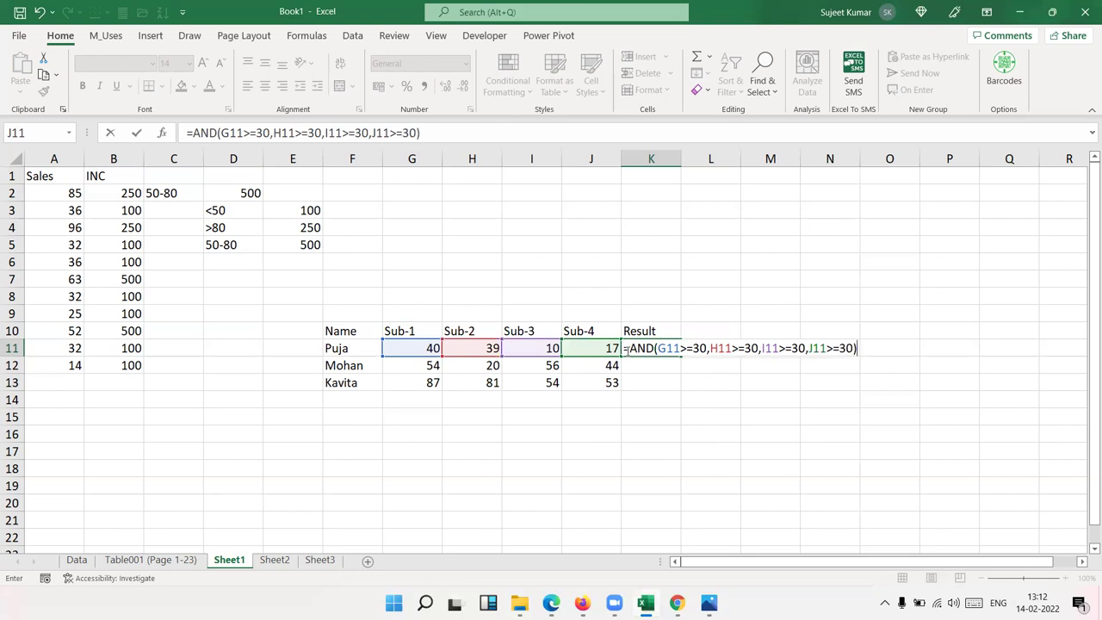
key(Return)
- Fill the AND formula from K11 down through K13
click(627, 348)
drag(627, 349, 627, 382)
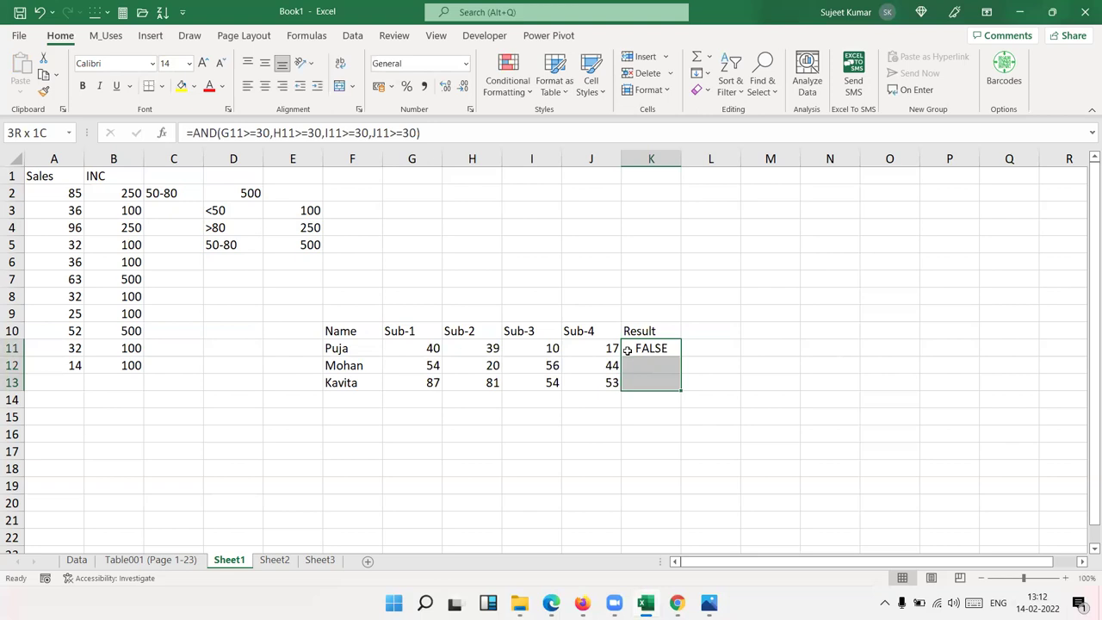
key(ctrl+d)
- Set the Sub-2 mark in H12 to 55
key(Down)
key(Left)
key(Left)
key(Left)
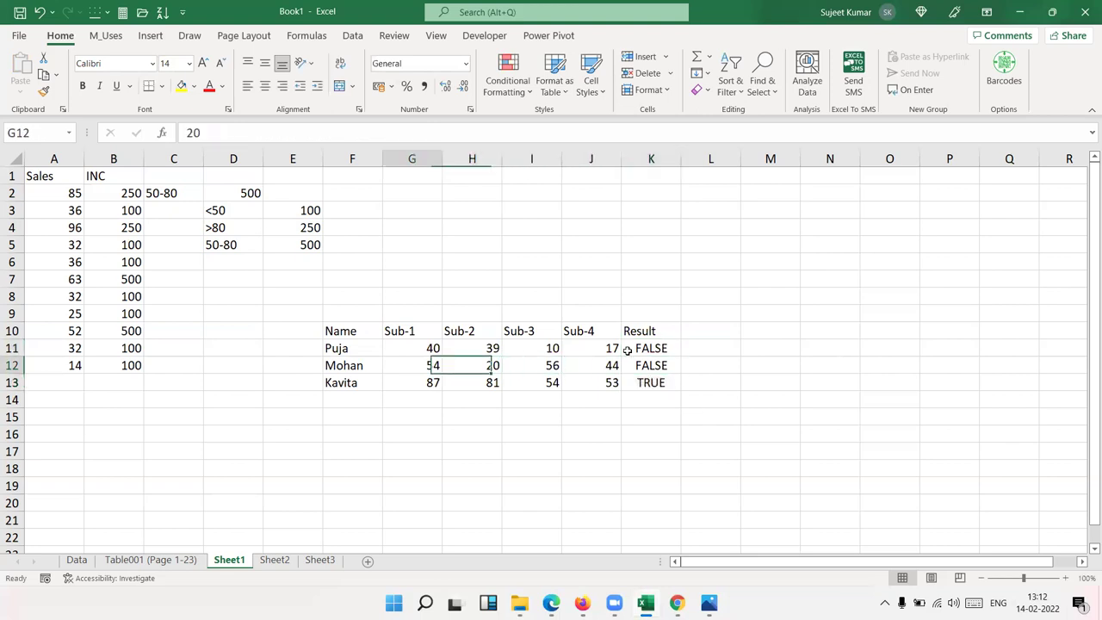
text(55)
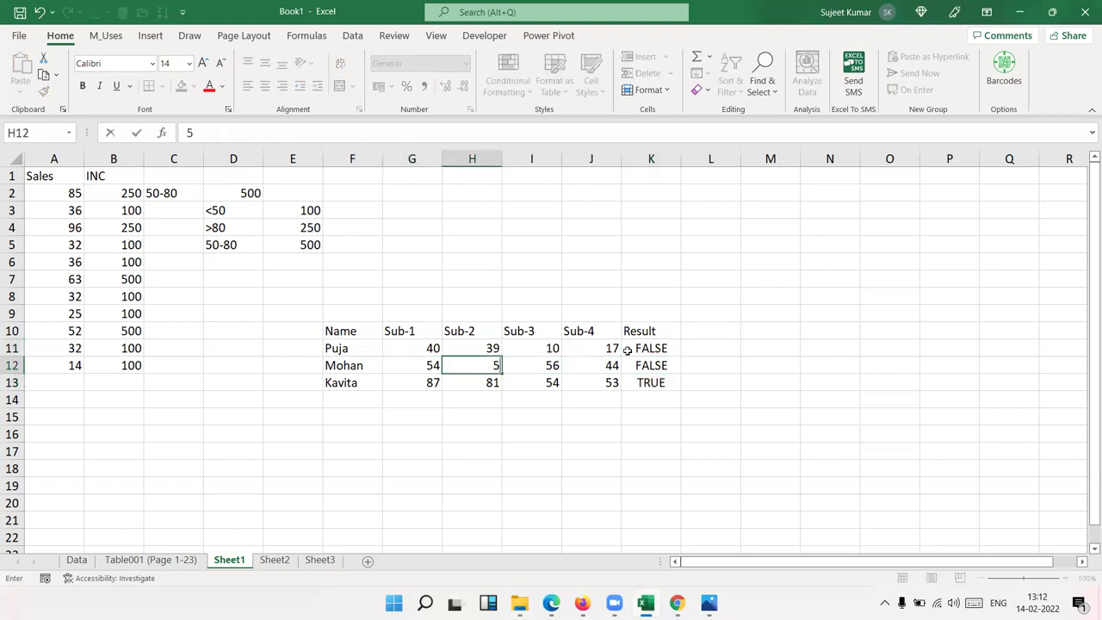
key(Tab)
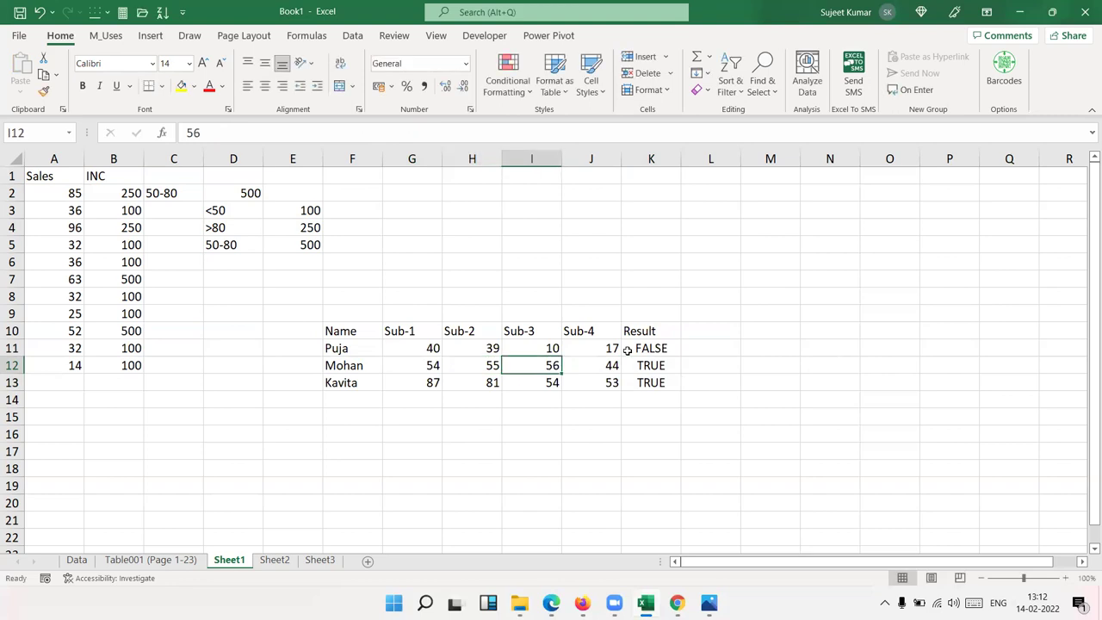
- Clear the AND formulas from the Result cells K11:K13
key(Right)
key(Right)
key(Up)
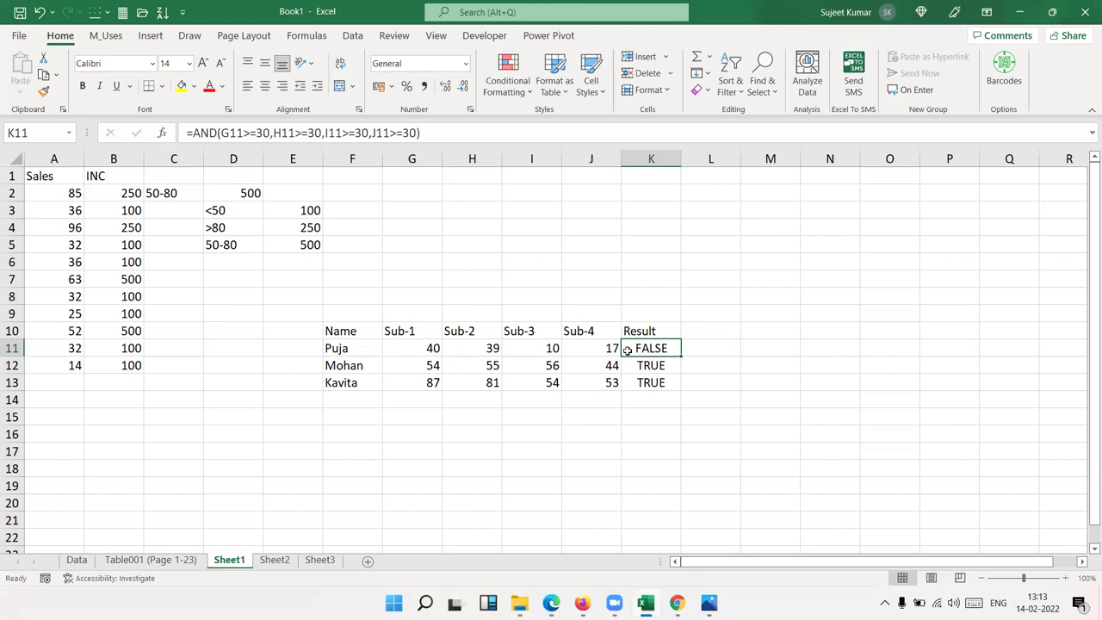
key(Down)
key(Up)
key(shift+Down)
key(shift+Down)
key(Delete)
key(Up)
key(Down)
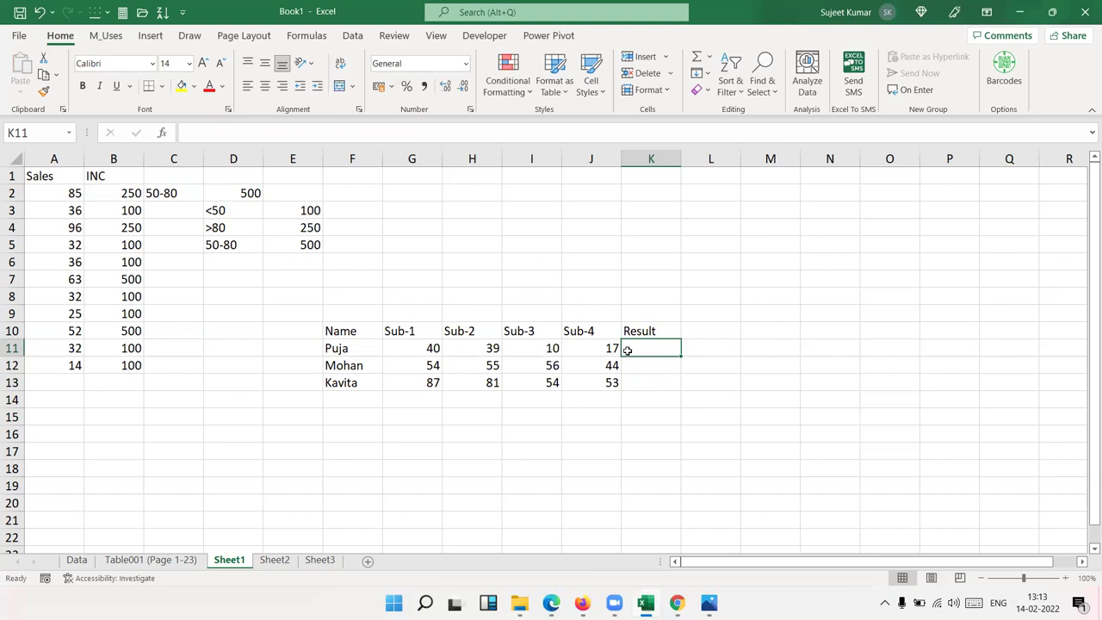
- Begin a nested IF formula in K11 with G11>=30 as its first logical test
text(=if)
key(Tab)
key(Left)
key(Left)
key(Left)
key(Left)
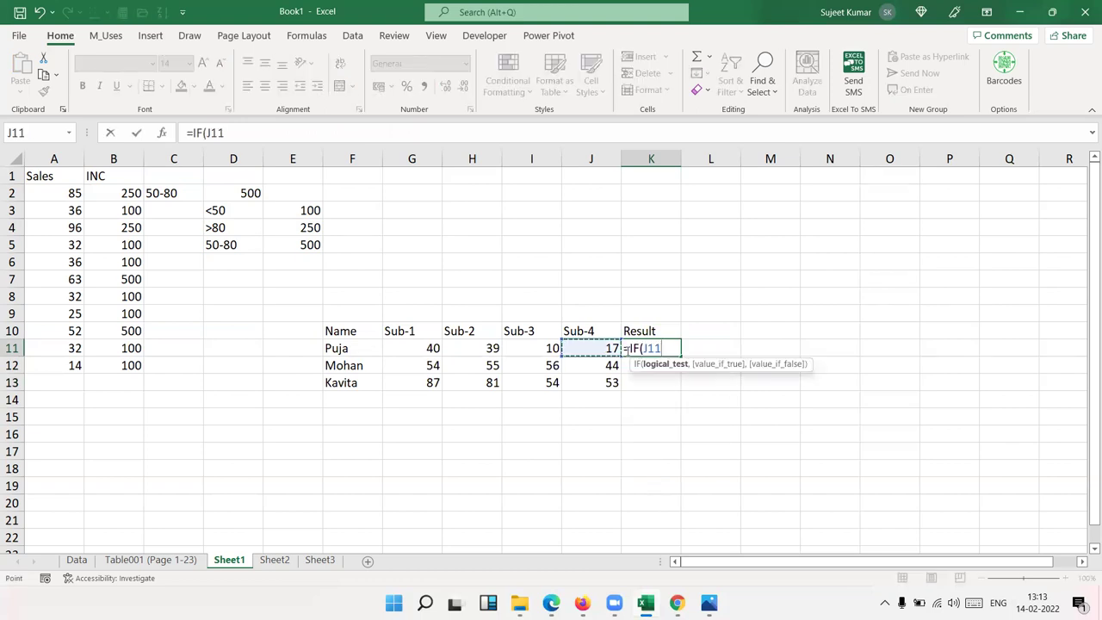
text(>=)
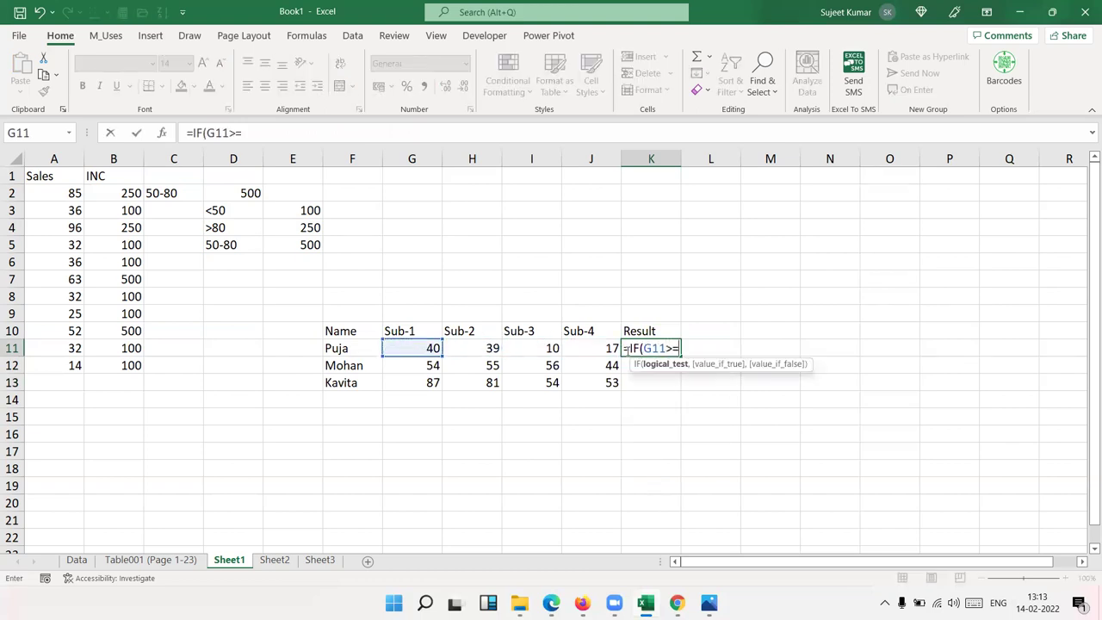
text(30,i)
- Nest two further IF functions in the K11 formula, testing H11>=30 and I11>30
key(Tab)
key(Left)
key(Left)
key(Left)
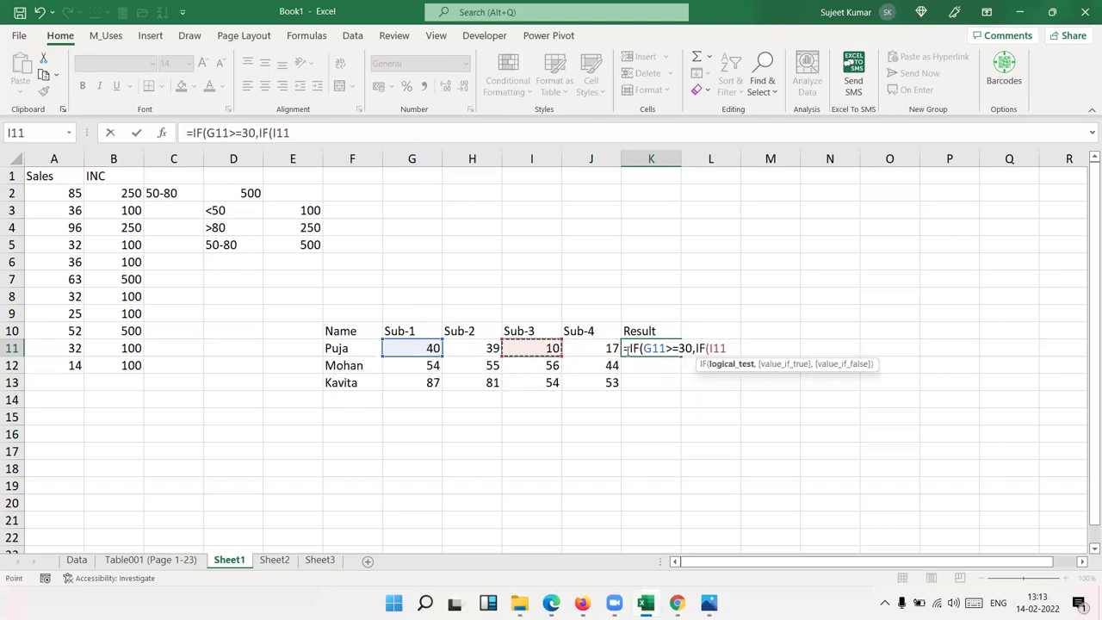
text(>=30,)
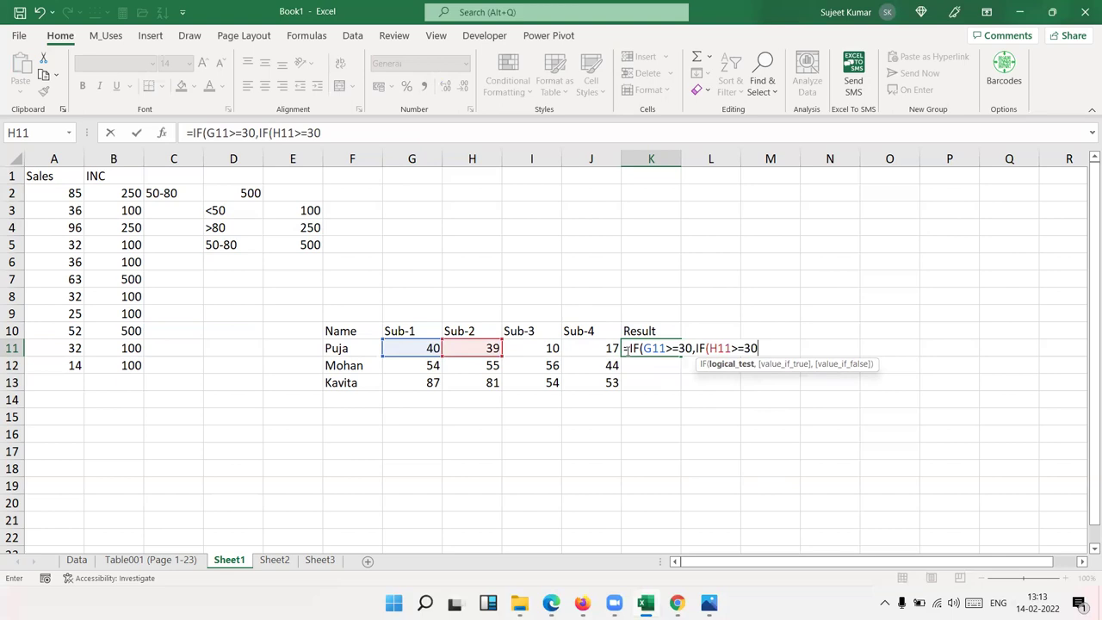
text(i)
key(Tab)
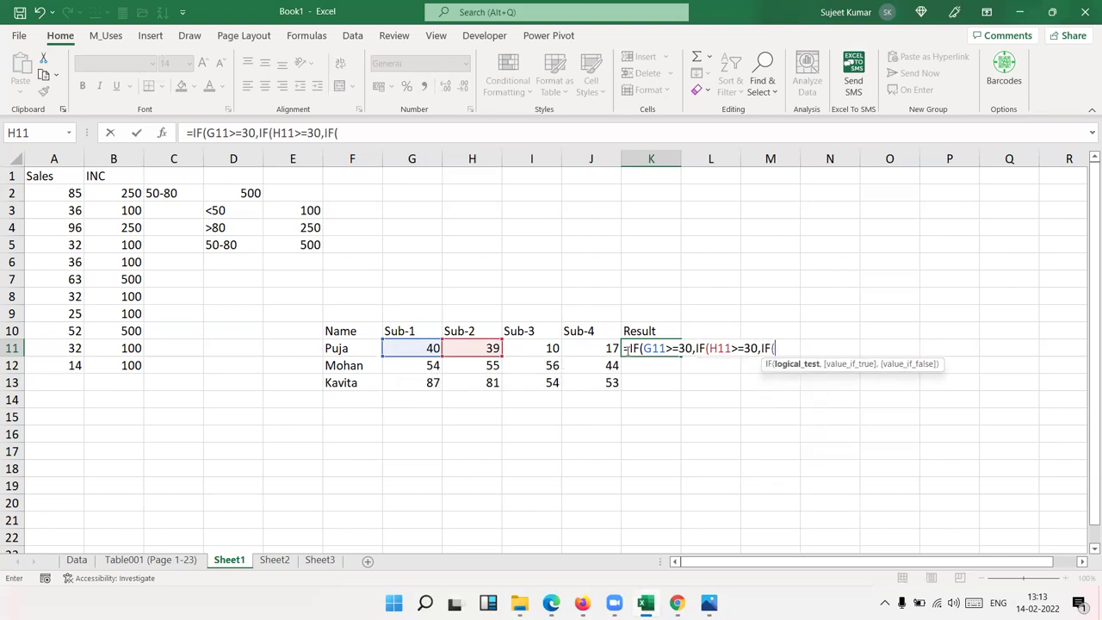
key(Left)
key(Left)
text(>30)
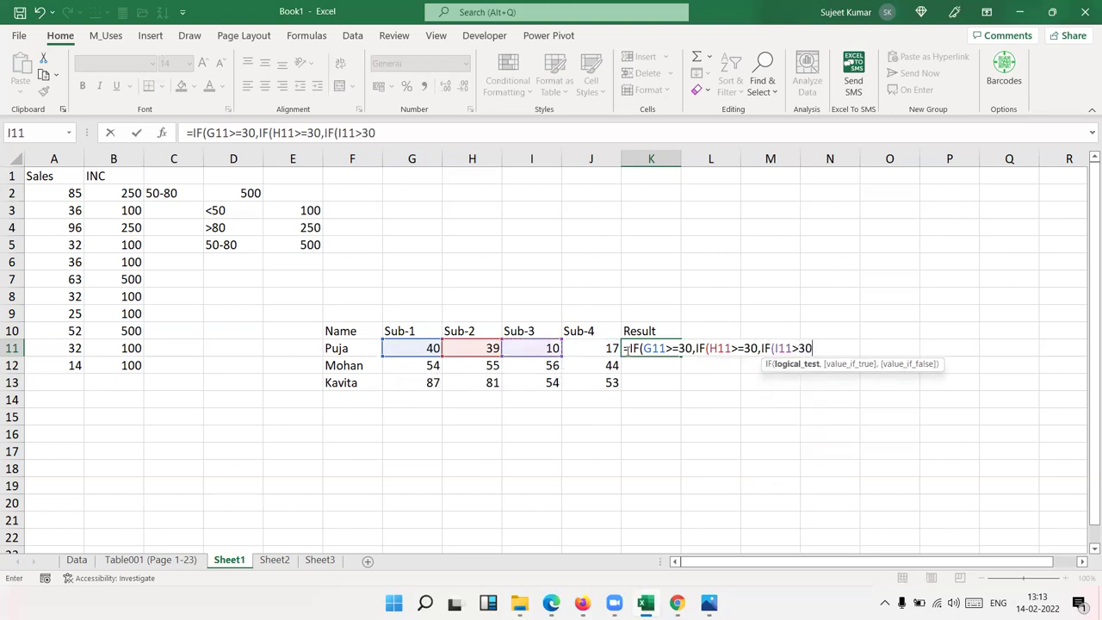
- Add the innermost IF testing J11>=30, returning "Pass" if true and "S4 Fail" if false
text(,if)
key(Tab)
key(Left)
key(Left)
key(Right)
text(>=30,)
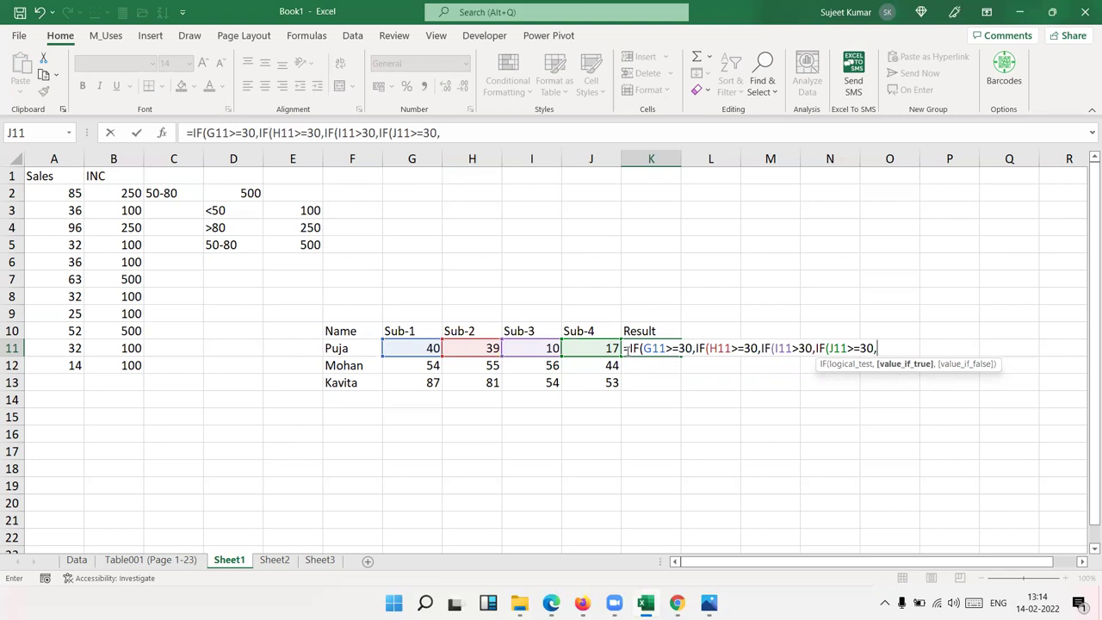
text("Pass",")
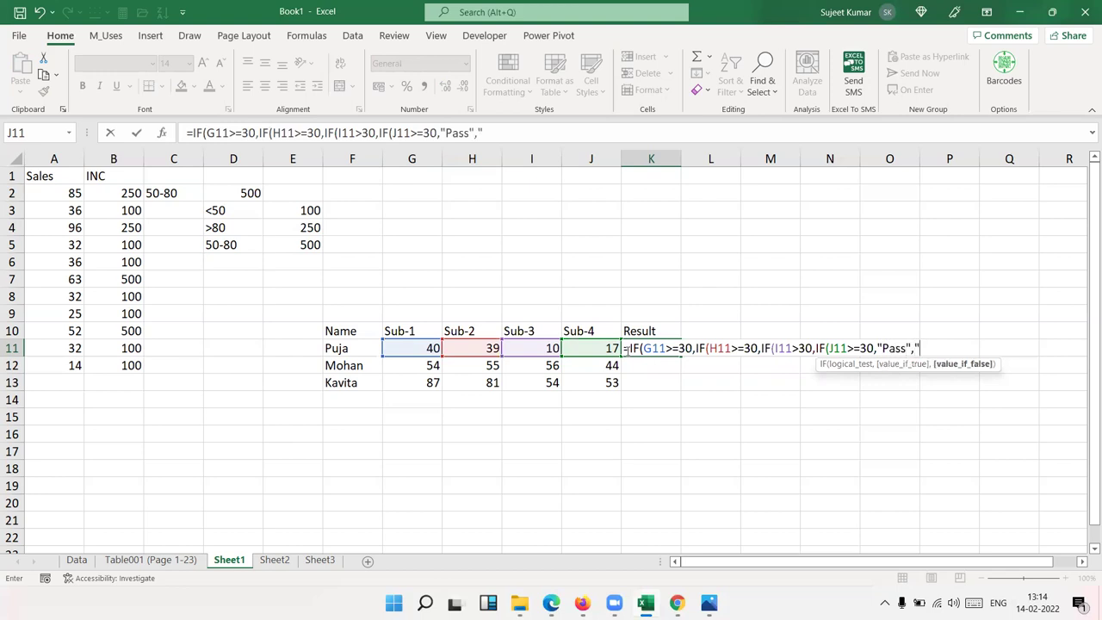
text(S4 Fail"))
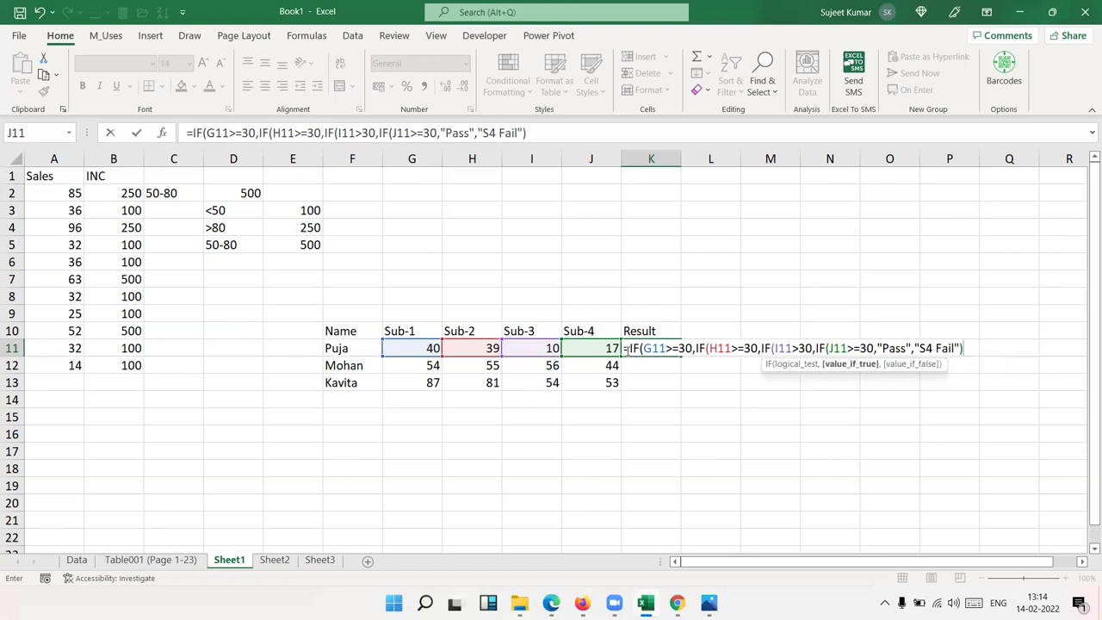
- Add "s-3 Fail" as the false result of the I11 test and close that IF
click(838, 348)
drag(881, 347, 895, 347)
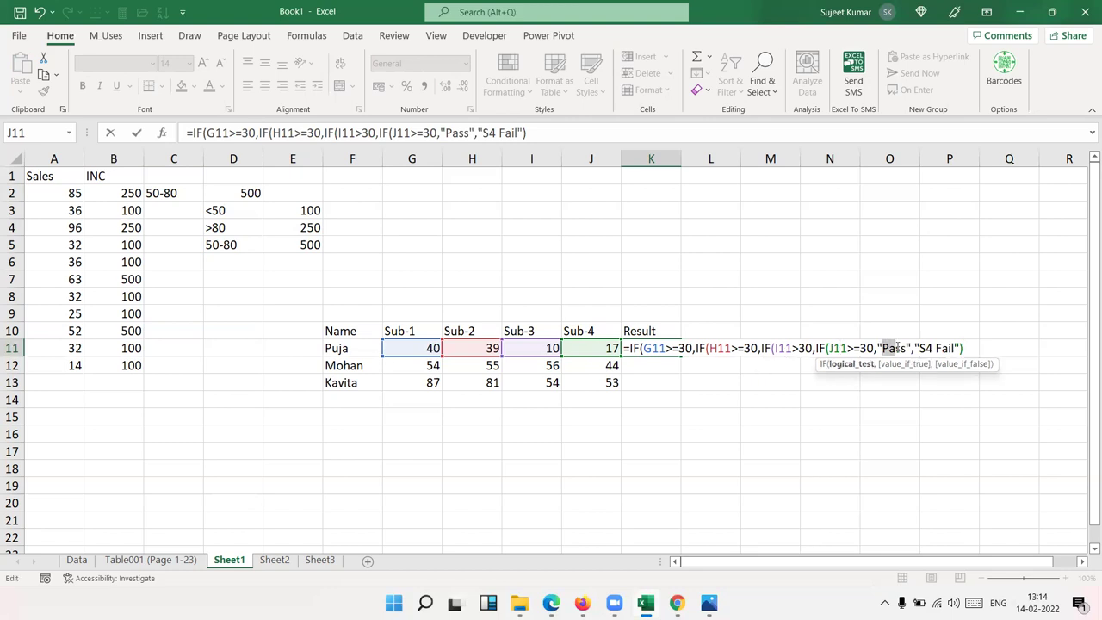
drag(918, 348, 949, 347)
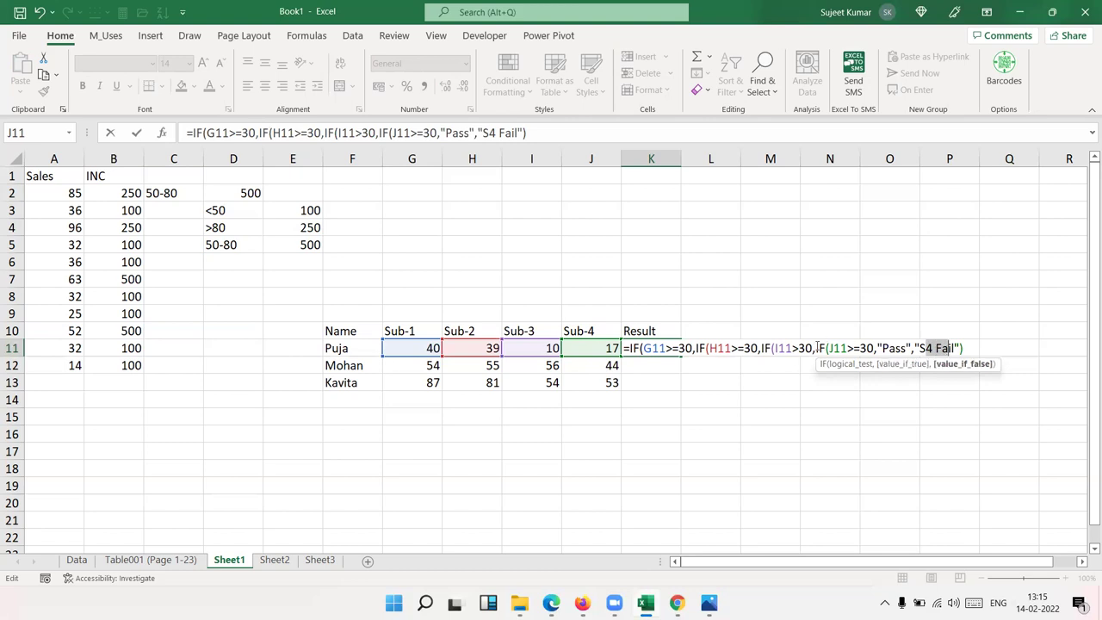
click(973, 351)
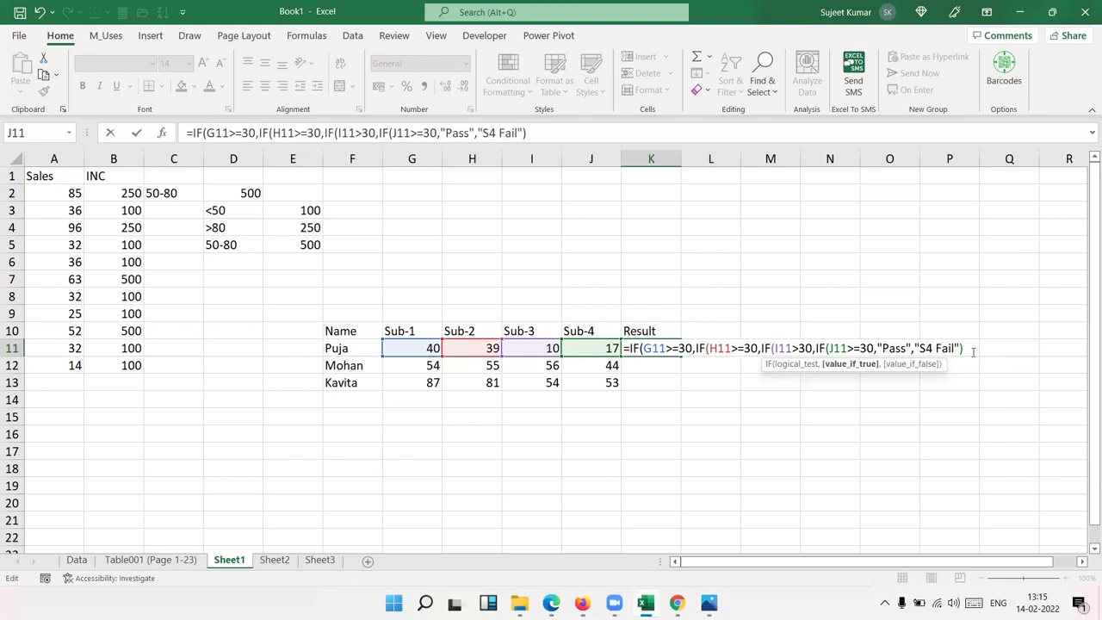
text(,)
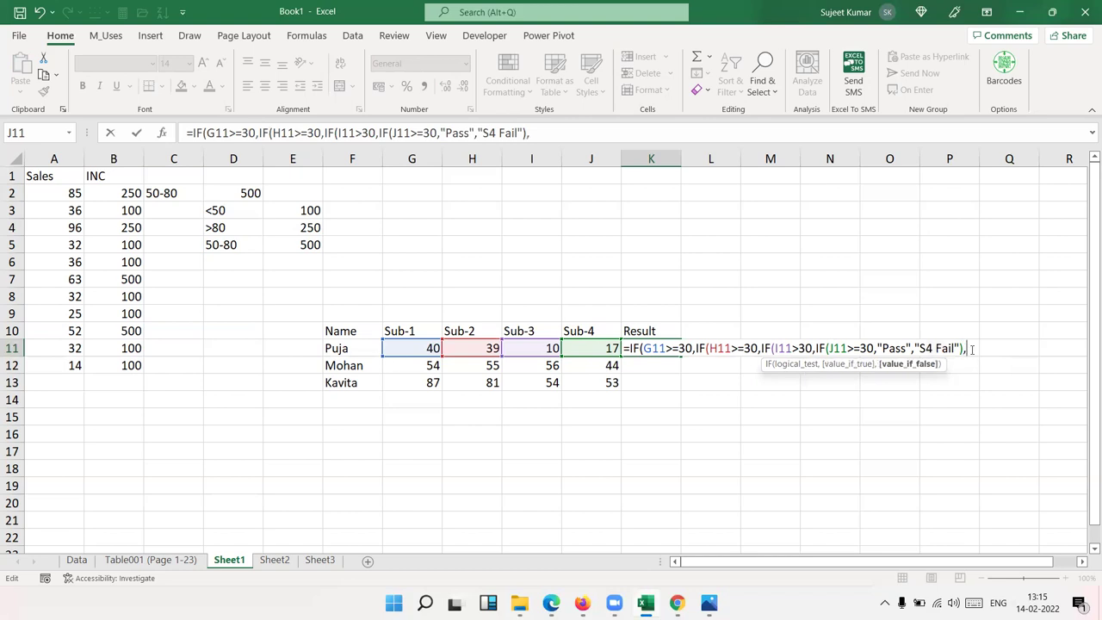
text("s-)
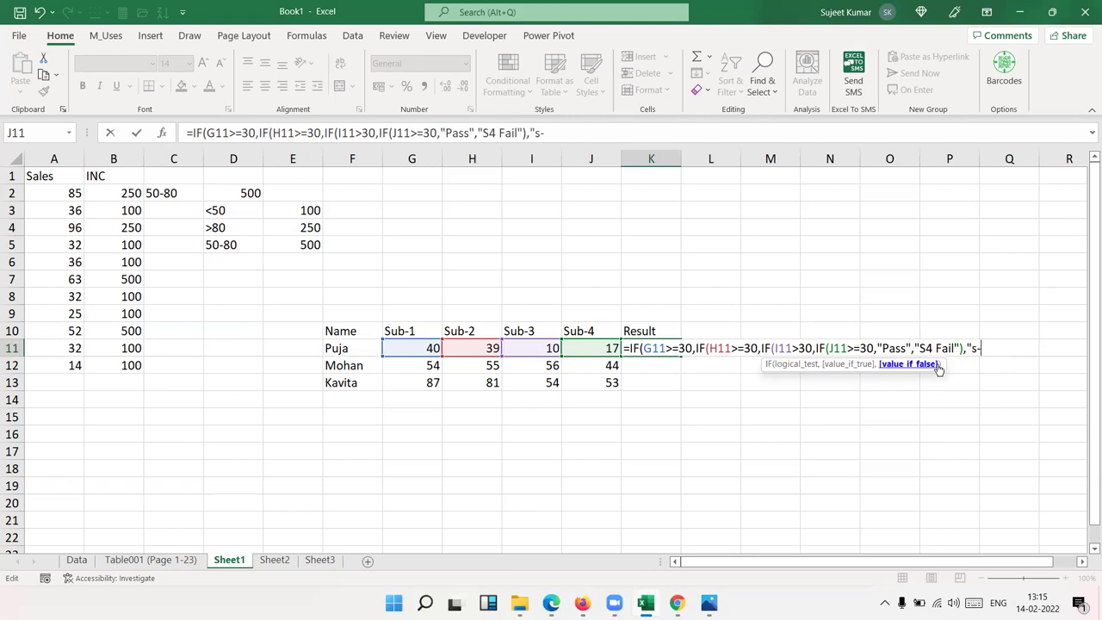
text(3 Fail")
text())
- Finish the K11 formula with "S2 Fail" and "S1 Fail" as the remaining false results, and fill it down through K13
text(,)
text("S2)
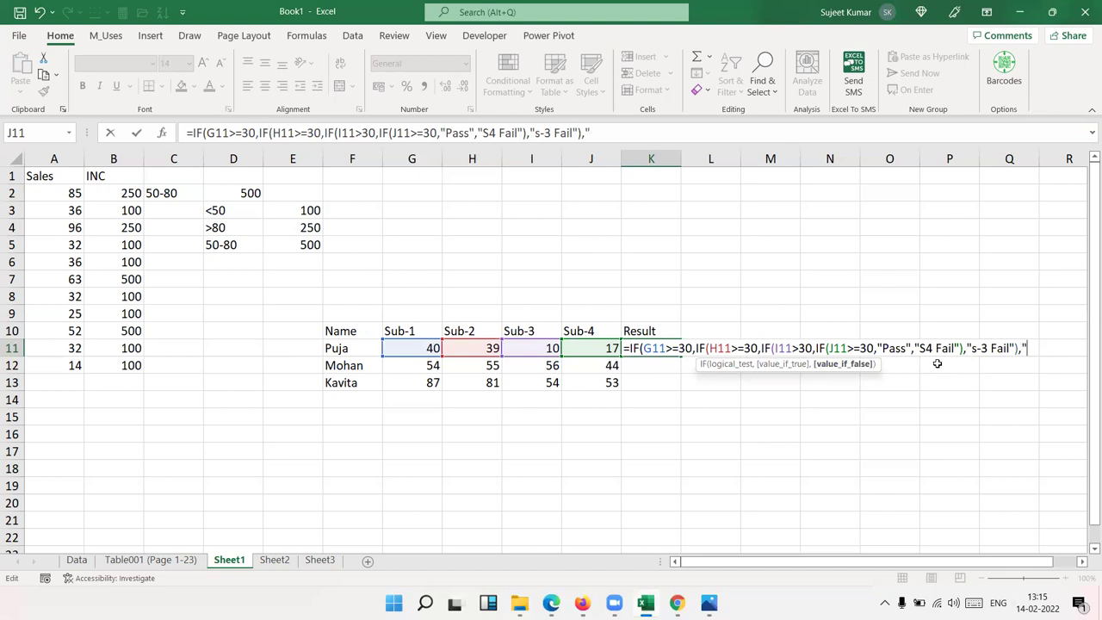
text( Fail"))
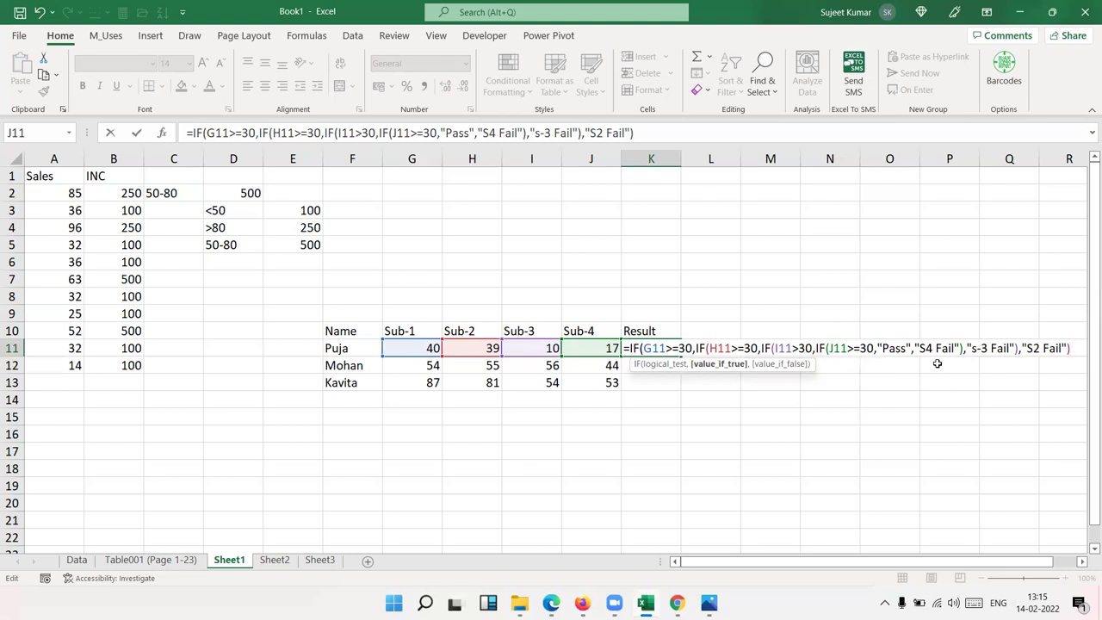
text(,)
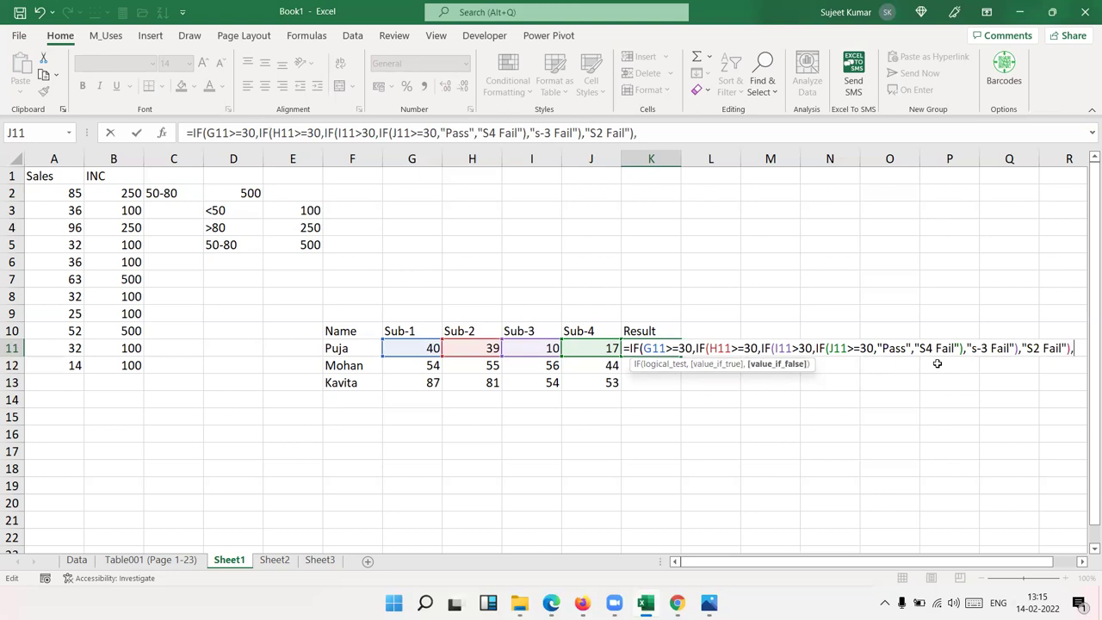
text("S1 Fail"))
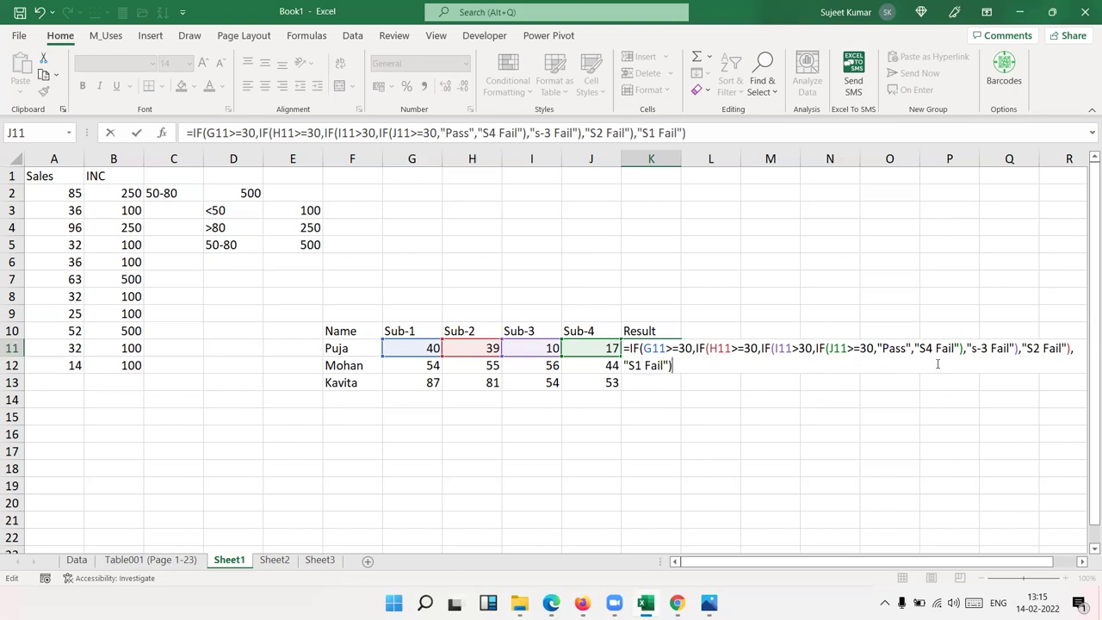
key(Return)
key(Up)
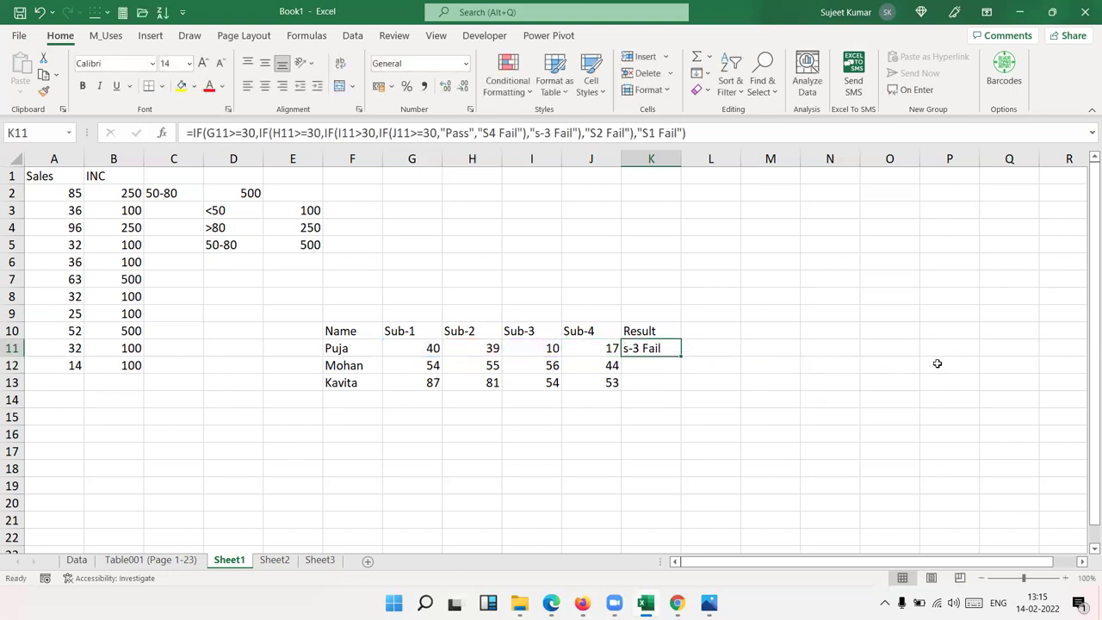
double_click(680, 357)
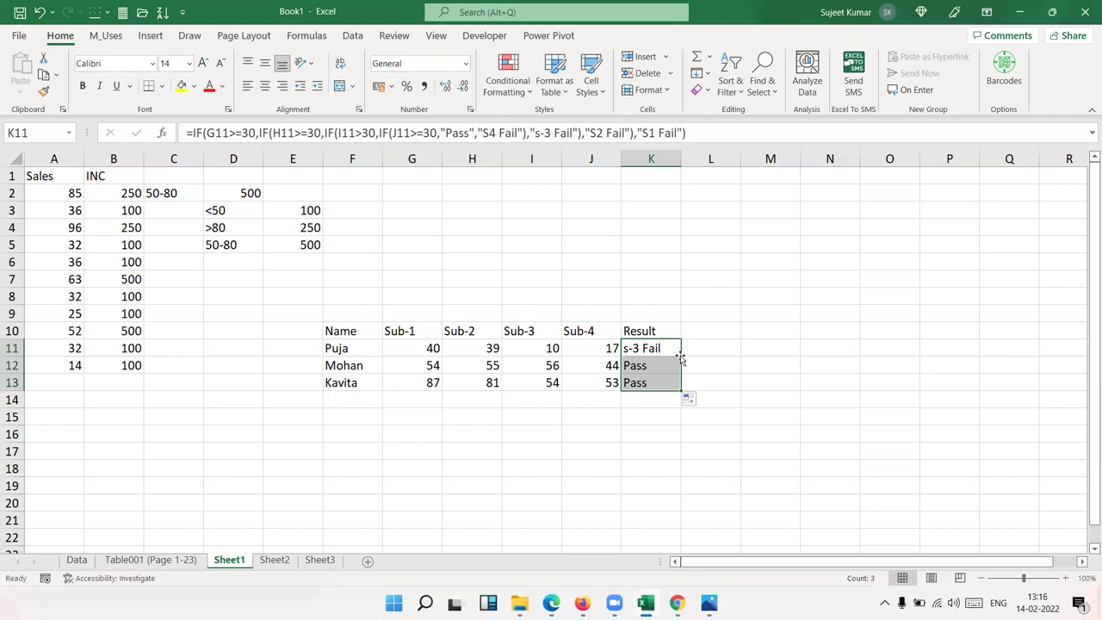
- Examine the results in K11 and K12 and trace the nested IF formula in K11 against Puja's Sub-3 mark
click(668, 361)
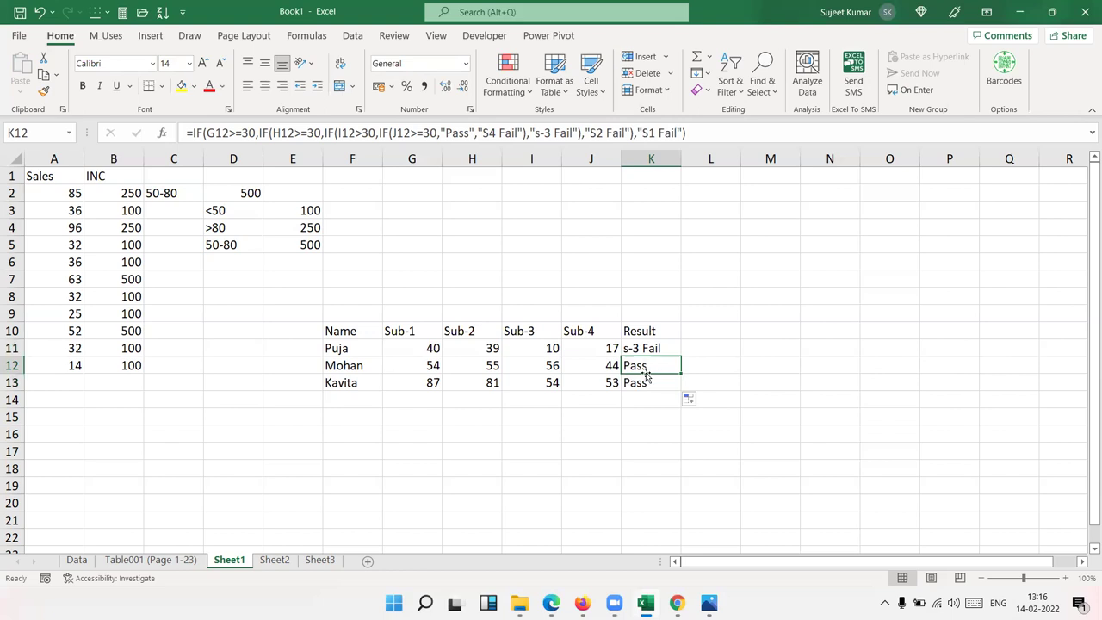
click(648, 349)
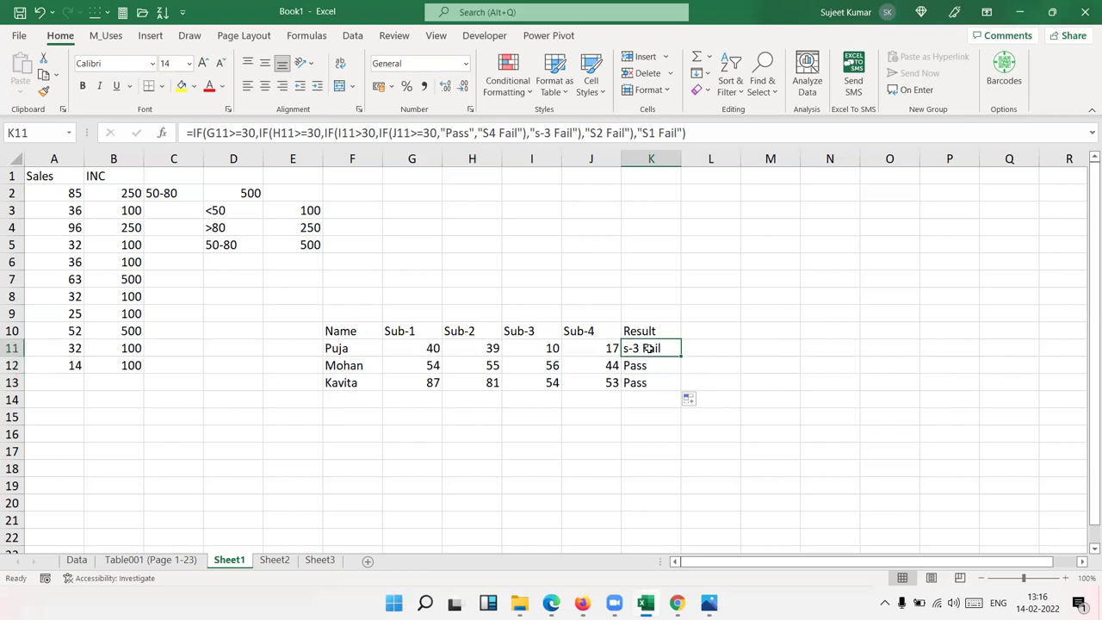
click(533, 353)
click(648, 350)
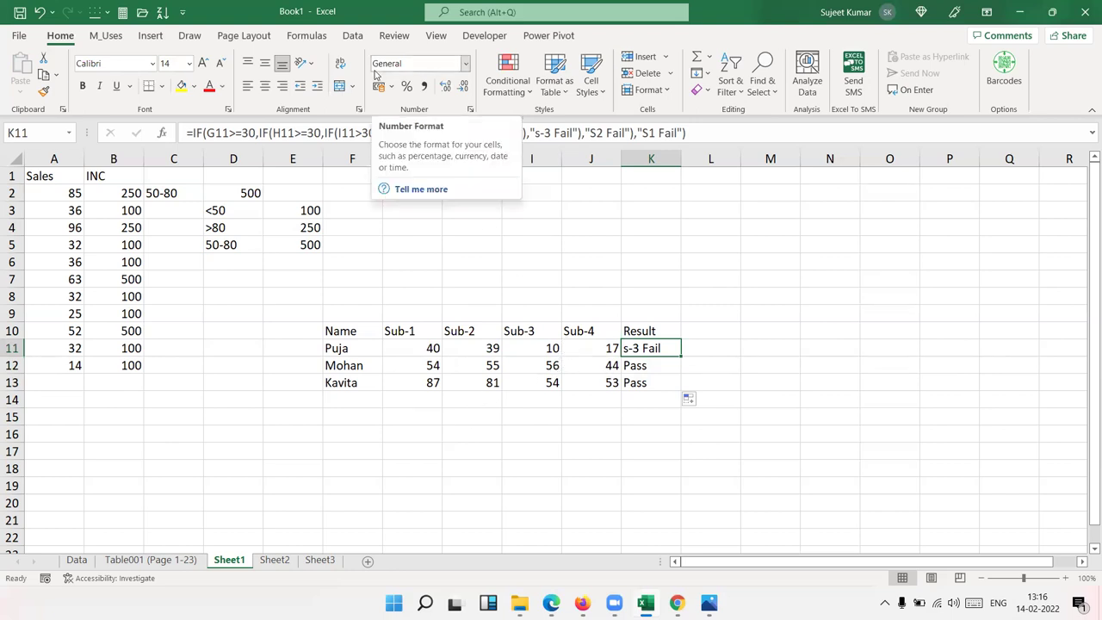
double_click(632, 348)
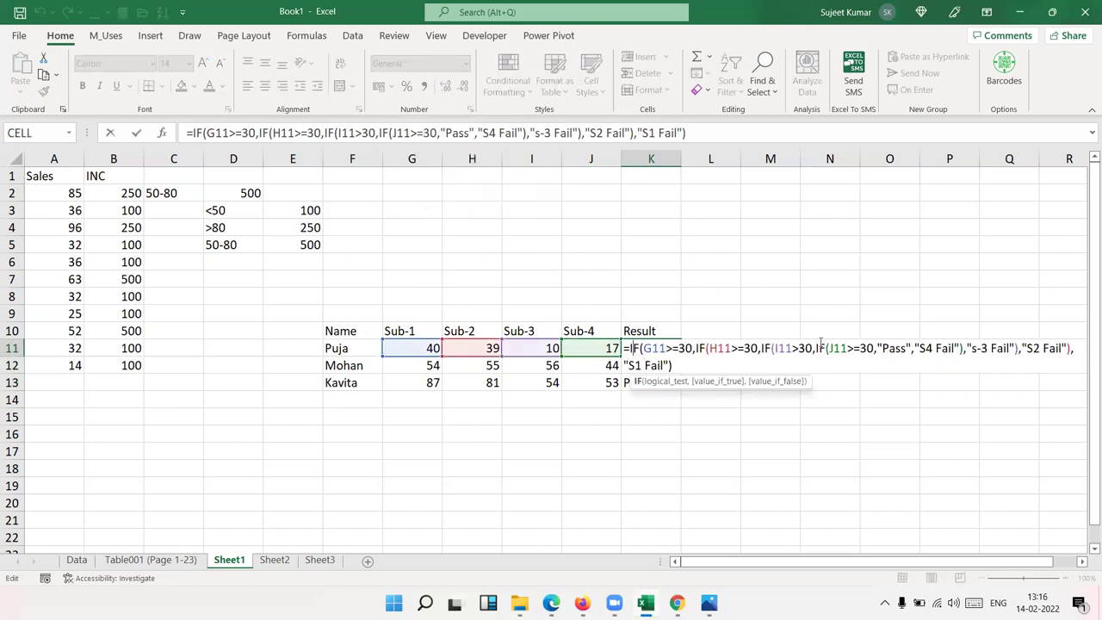
click(792, 348)
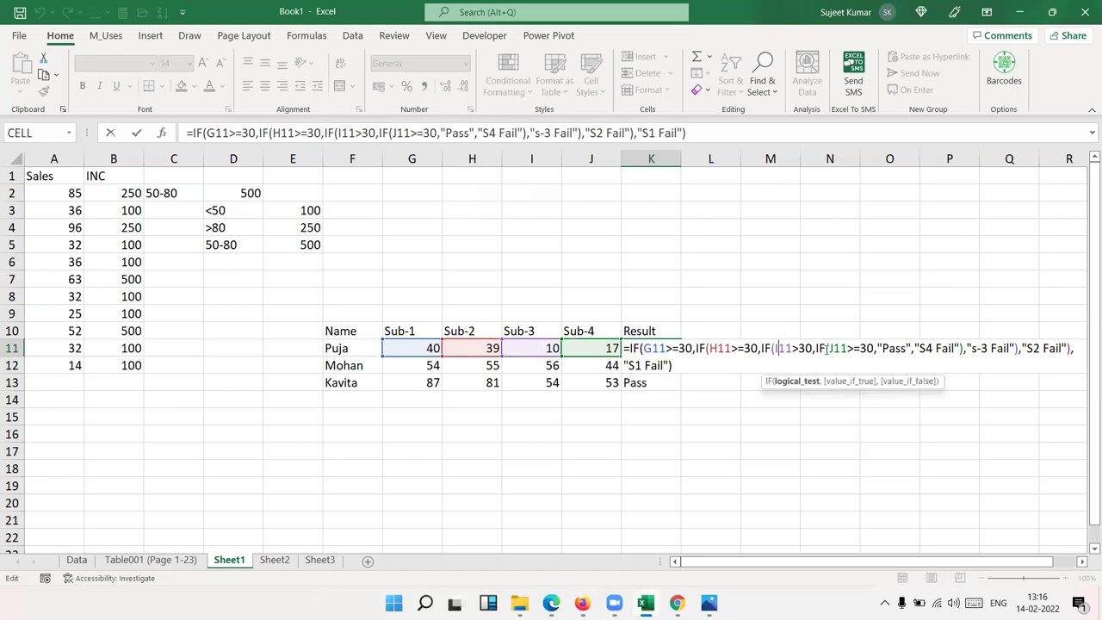
click(974, 348)
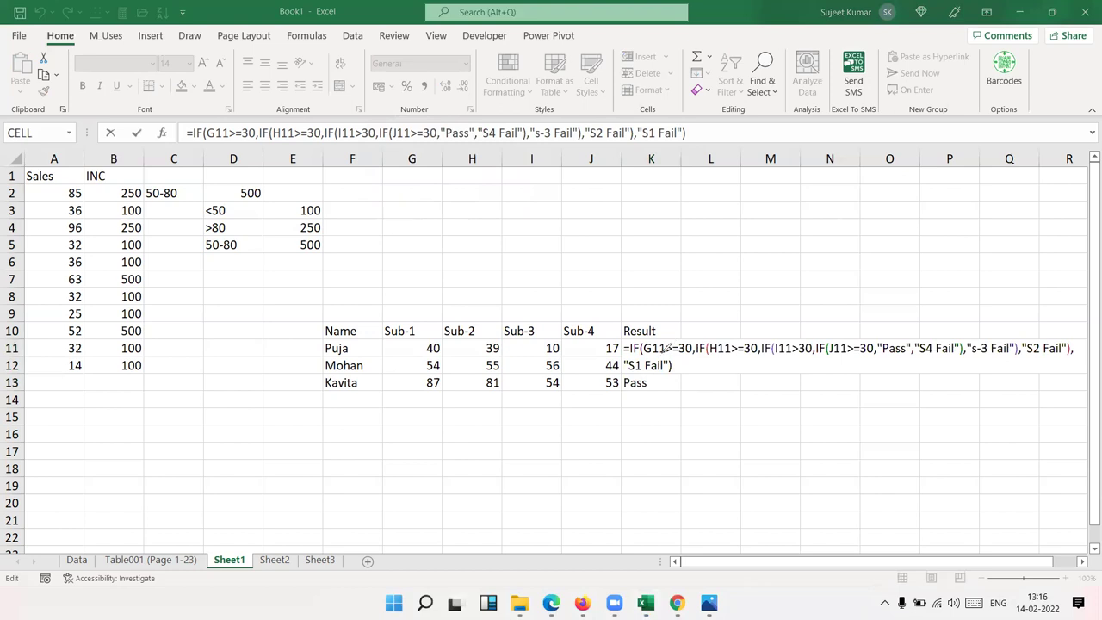
- Reopen the K11 formula and trace the G11>=30 test to its nested IF when true and to "S1 Fail" when false
mouse_move(668, 347)
mouse_down()
mouse_move(714, 396)
mouse_move(757, 370)
mouse_move(761, 347)
mouse_up()
key(ctrl+Return)
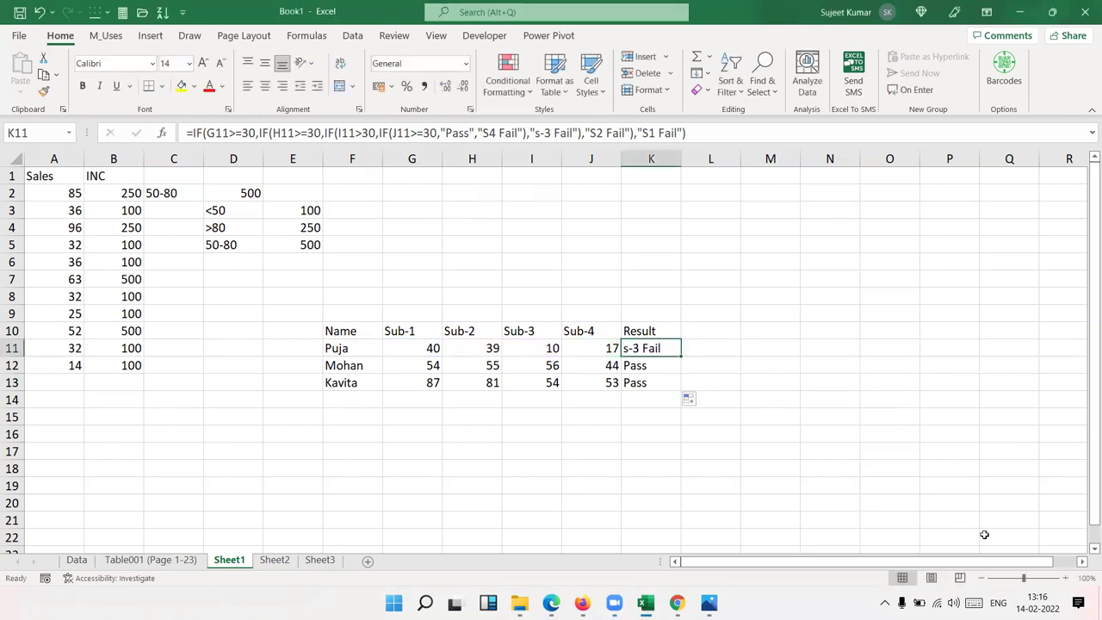
click(1078, 561)
click(1079, 561)
click(1078, 561)
click(1078, 561)
click(1078, 561)
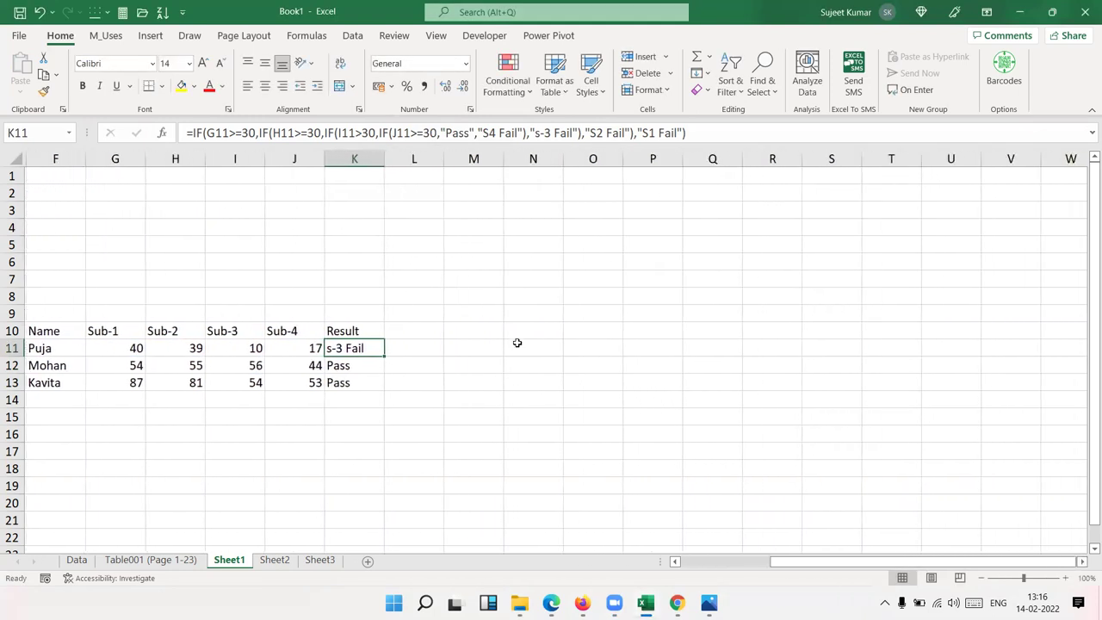
double_click(351, 348)
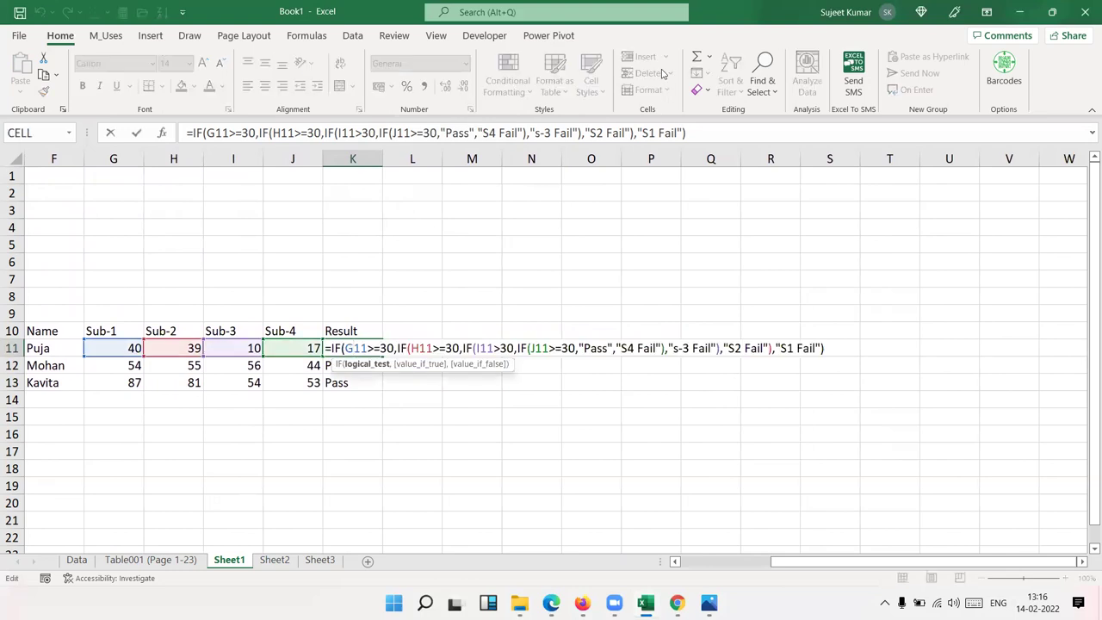
click(378, 348)
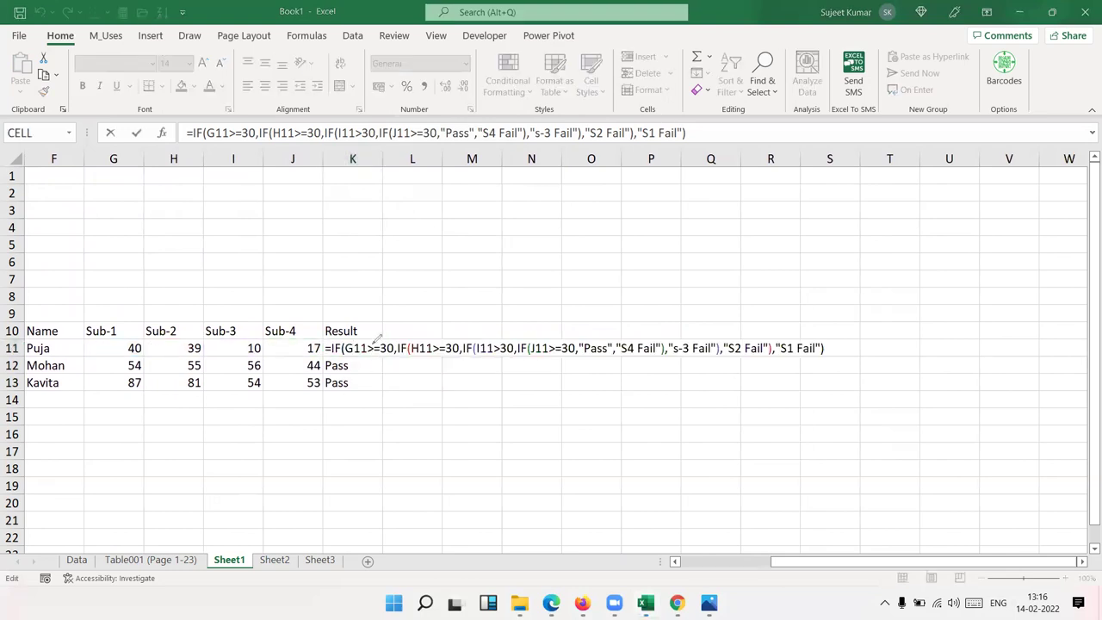
mouse_move(360, 337)
mouse_down()
mouse_move(418, 322)
mouse_move(423, 335)
mouse_up()
mouse_move(360, 348)
mouse_down()
mouse_move(384, 401)
mouse_move(775, 389)
mouse_move(802, 343)
mouse_up()
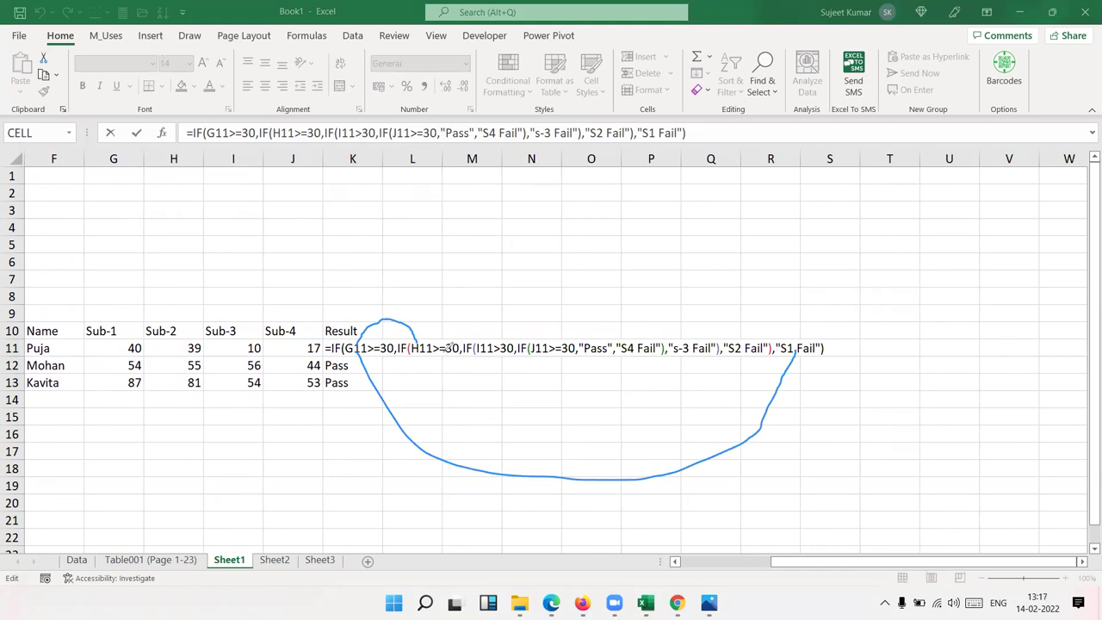
- Trace the H11, I11 and J11 tests in the K11 formula to their true and false results, and close the formula unchanged
mouse_move(436, 341)
mouse_down()
mouse_move(439, 324)
mouse_move(472, 307)
mouse_move(504, 342)
mouse_up()
mouse_move(437, 347)
mouse_down()
mouse_move(467, 399)
mouse_move(676, 441)
mouse_move(749, 361)
mouse_up()
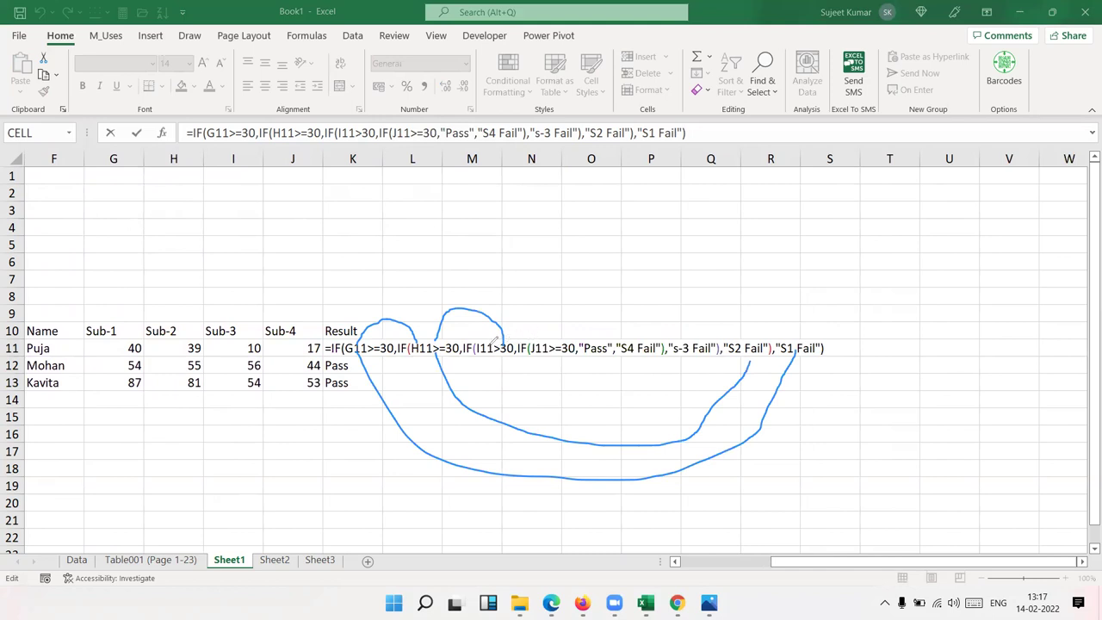
mouse_move(506, 336)
mouse_down()
mouse_move(509, 307)
mouse_move(549, 303)
mouse_move(558, 335)
mouse_up()
mouse_move(487, 347)
mouse_down()
mouse_move(490, 365)
mouse_move(654, 402)
mouse_move(702, 357)
mouse_move(701, 342)
mouse_up()
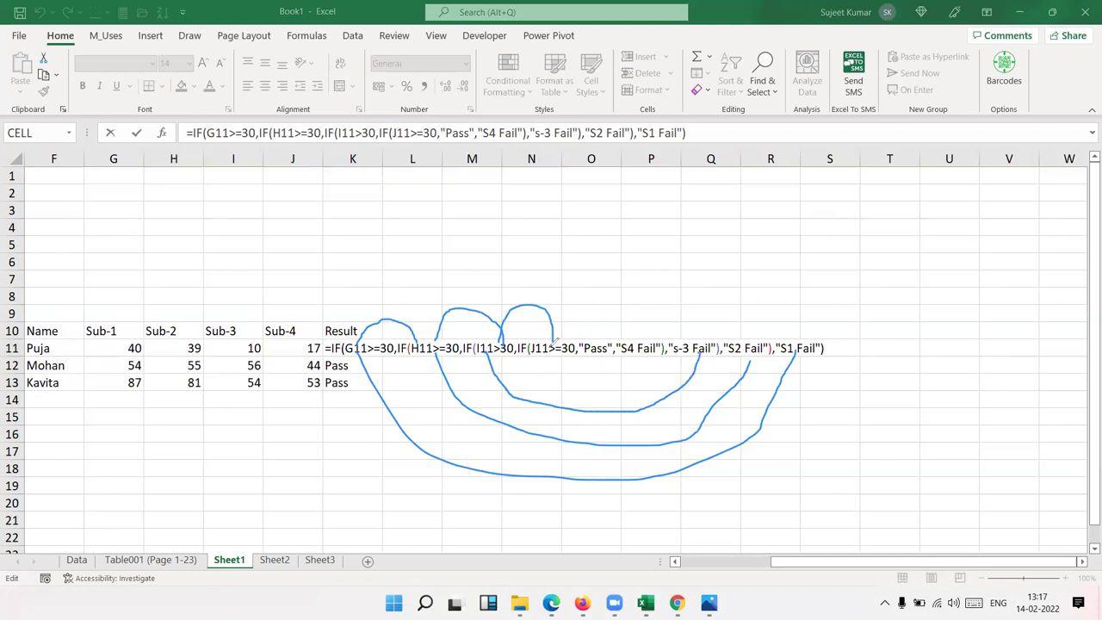
mouse_move(545, 339)
mouse_down()
mouse_move(579, 312)
mouse_move(594, 343)
mouse_move(634, 371)
mouse_move(644, 355)
mouse_up()
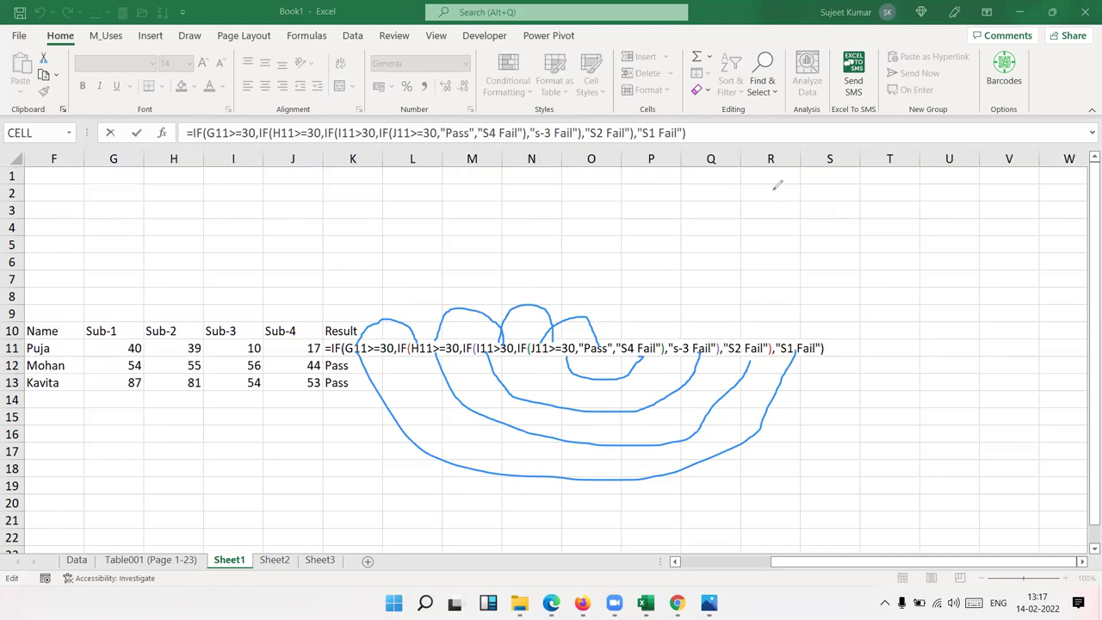
key(Escape)
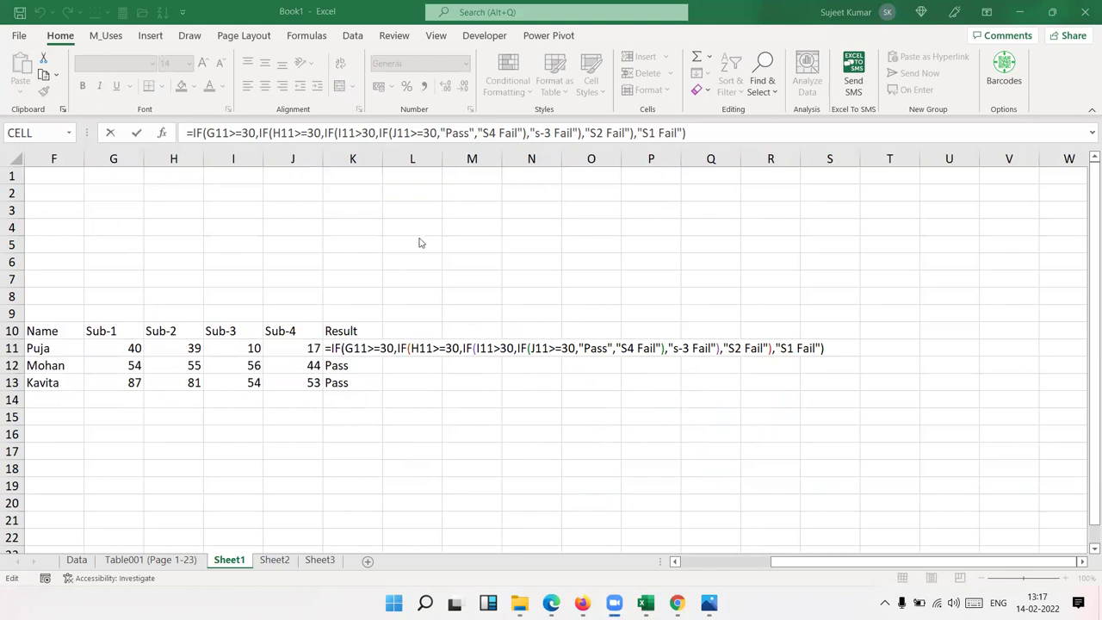
click(350, 348)
key(Return)
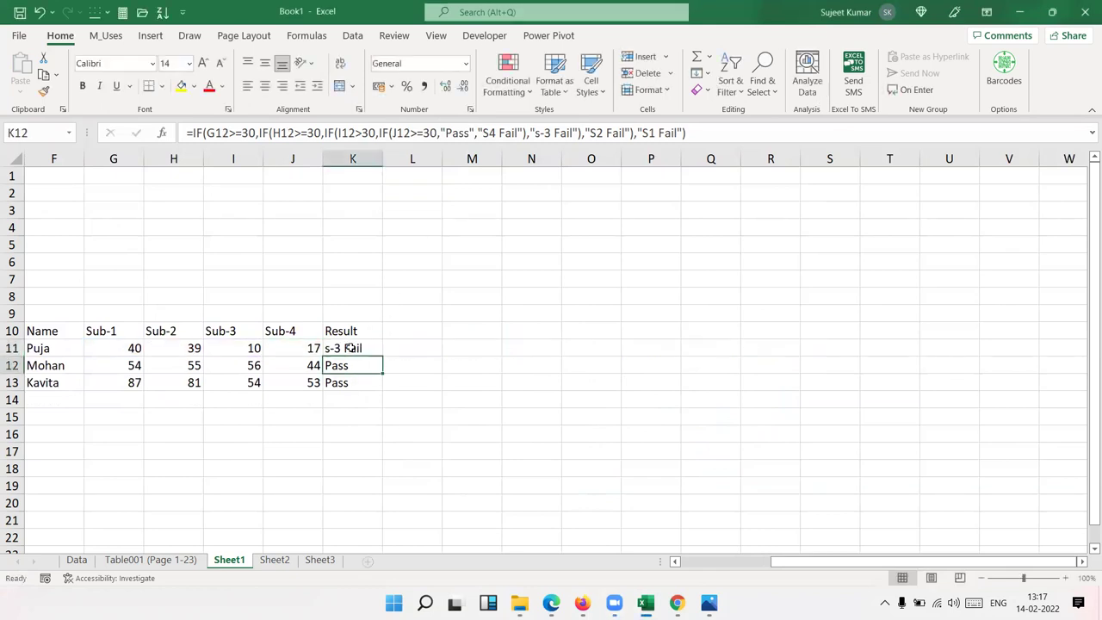
key(Up)
key(Left)
key(Left)
key(Left)
key(Left)
key(Left)
key(Left)
key(Left)
key(Left)
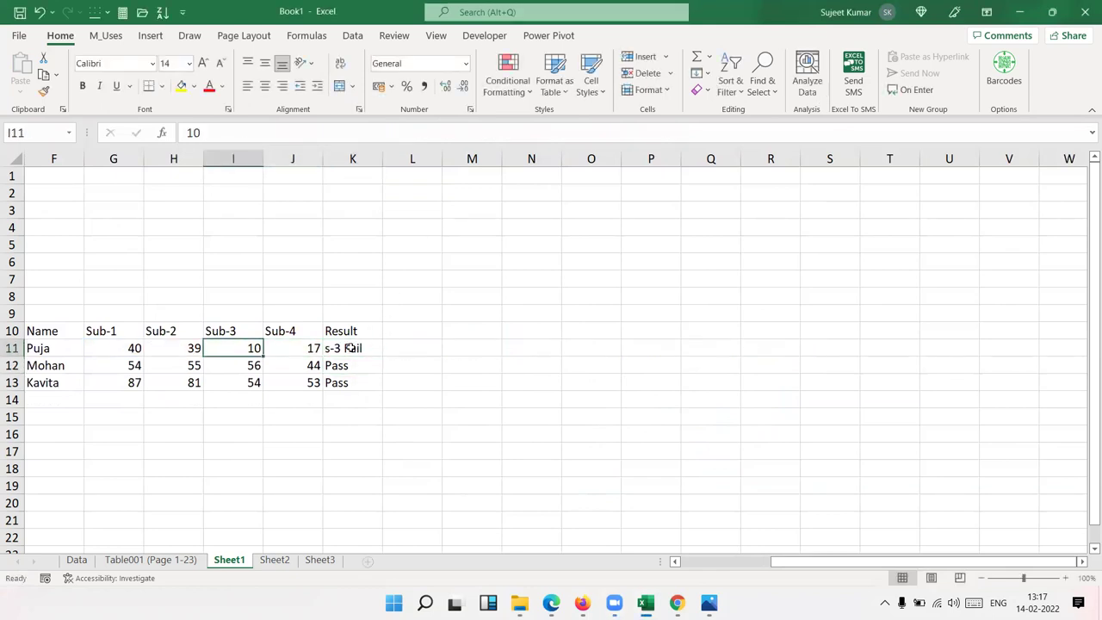
key(Left)
key(Left)
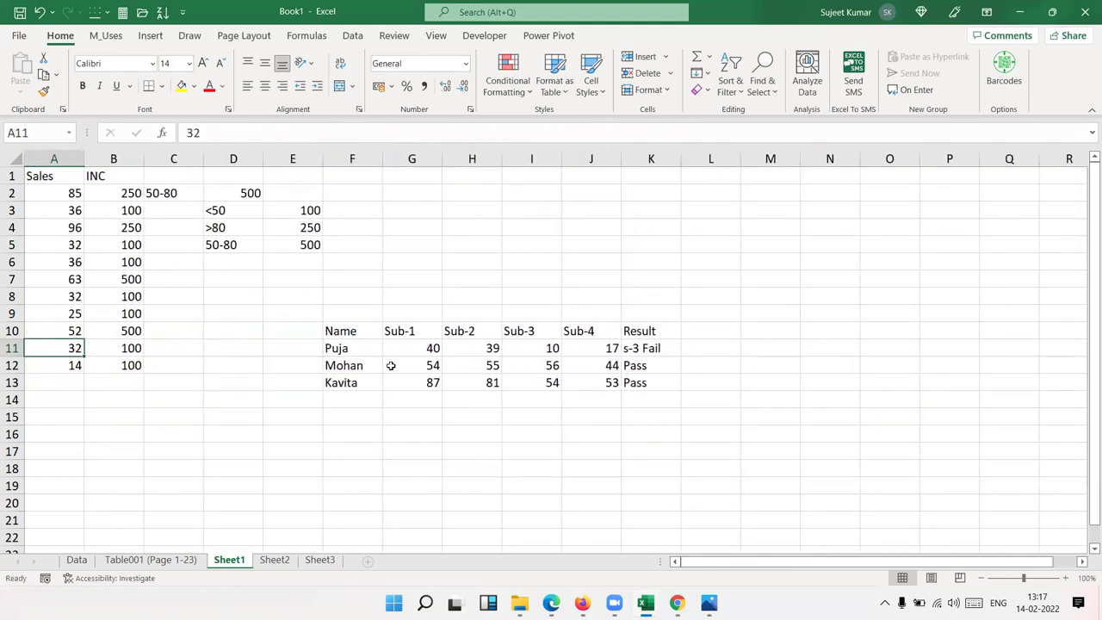
- On Sheet2, enter Sat in A1, fill the weekday series down through A20, and select B1
click(284, 562)
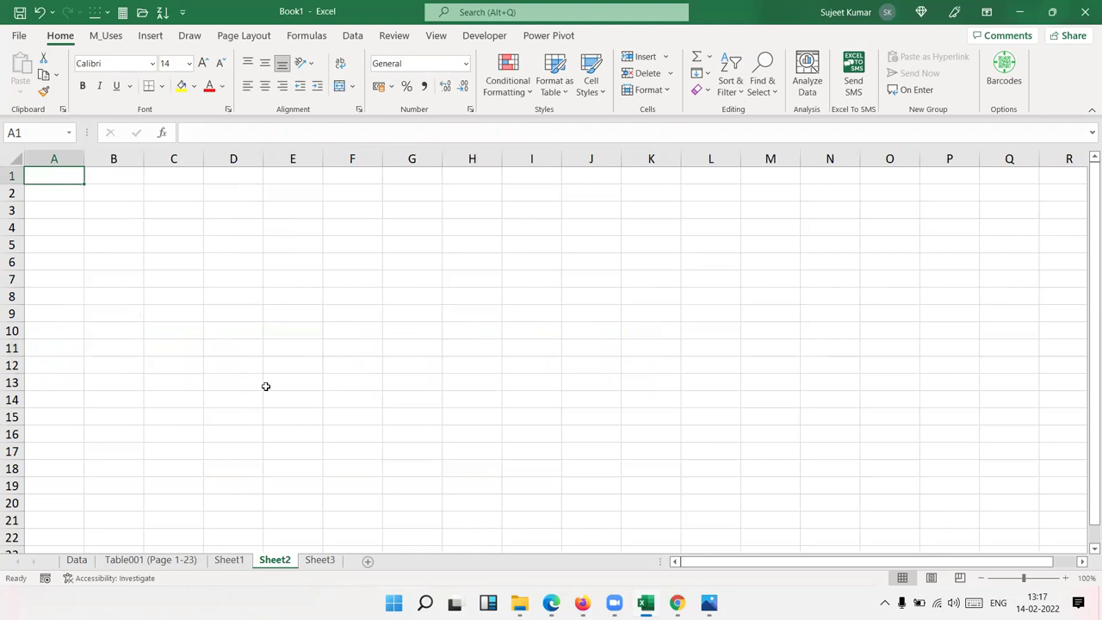
text(Sat)
key(BackSpace)
key(Return)
click(74, 175)
drag(86, 183, 88, 510)
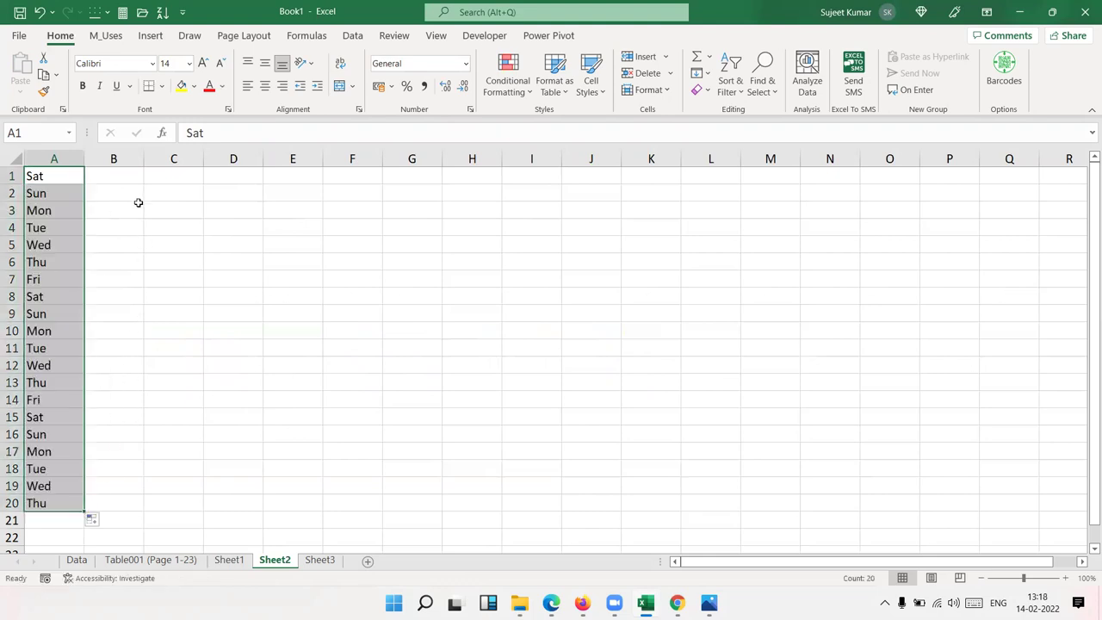
click(121, 177)
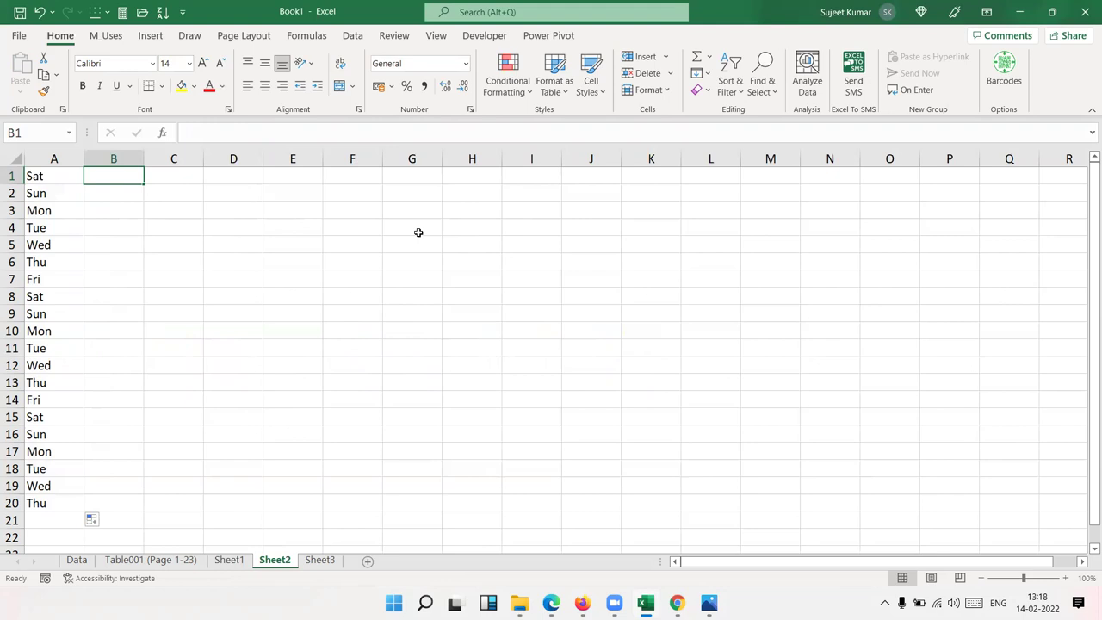
text(=if)
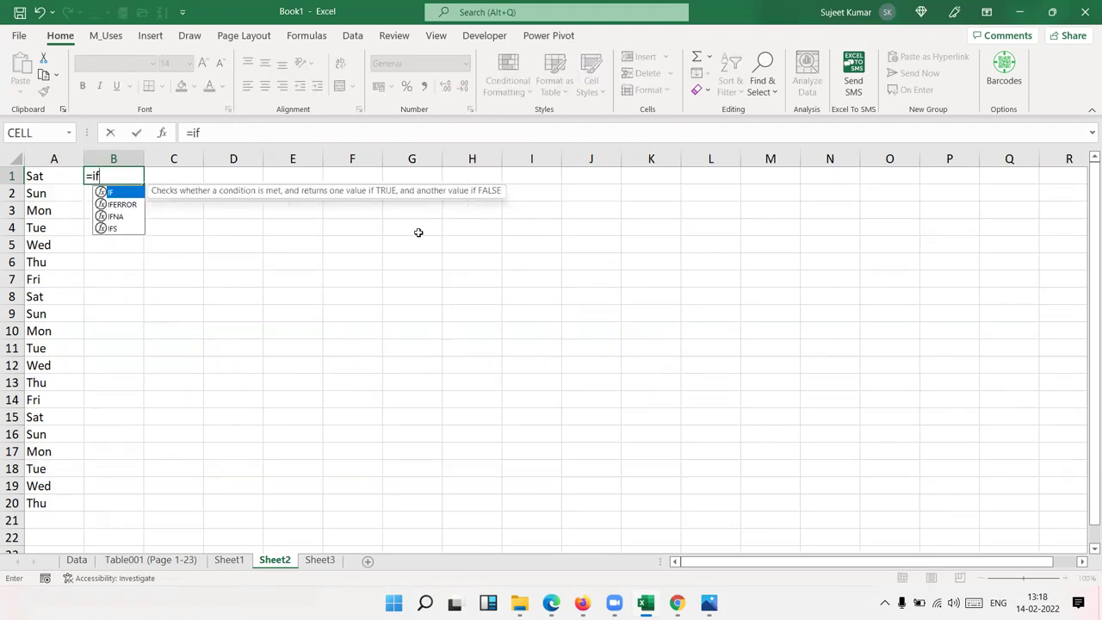
key(Right)
key(Left)
- Start an IF formula in B1 that tests whether A1 equals "Sat"
text(=)
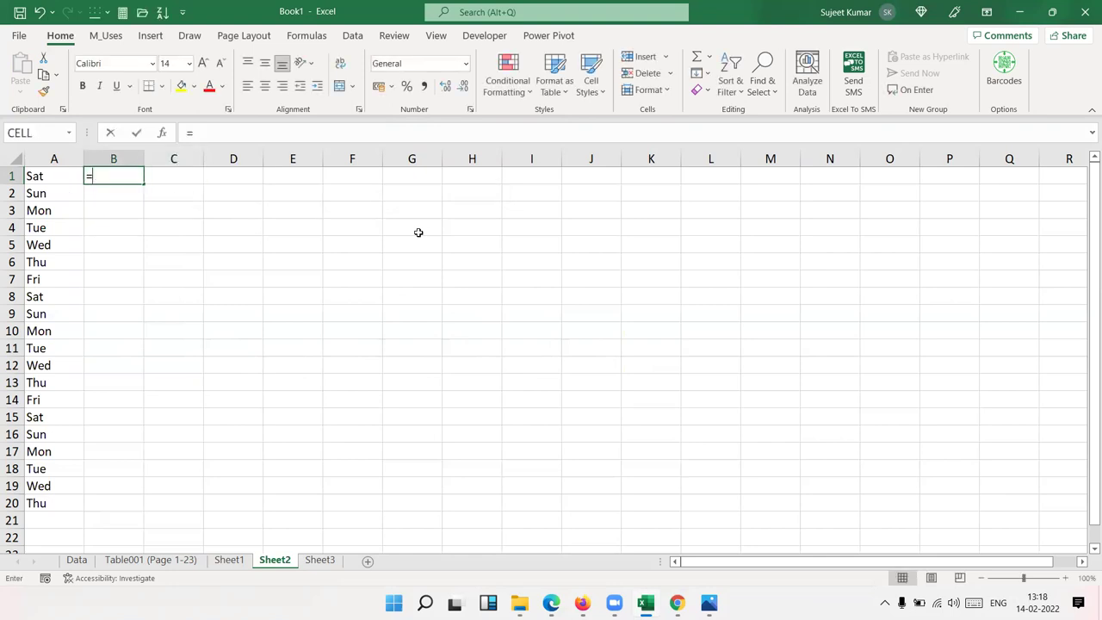
text(if)
key(Tab)
key(Left)
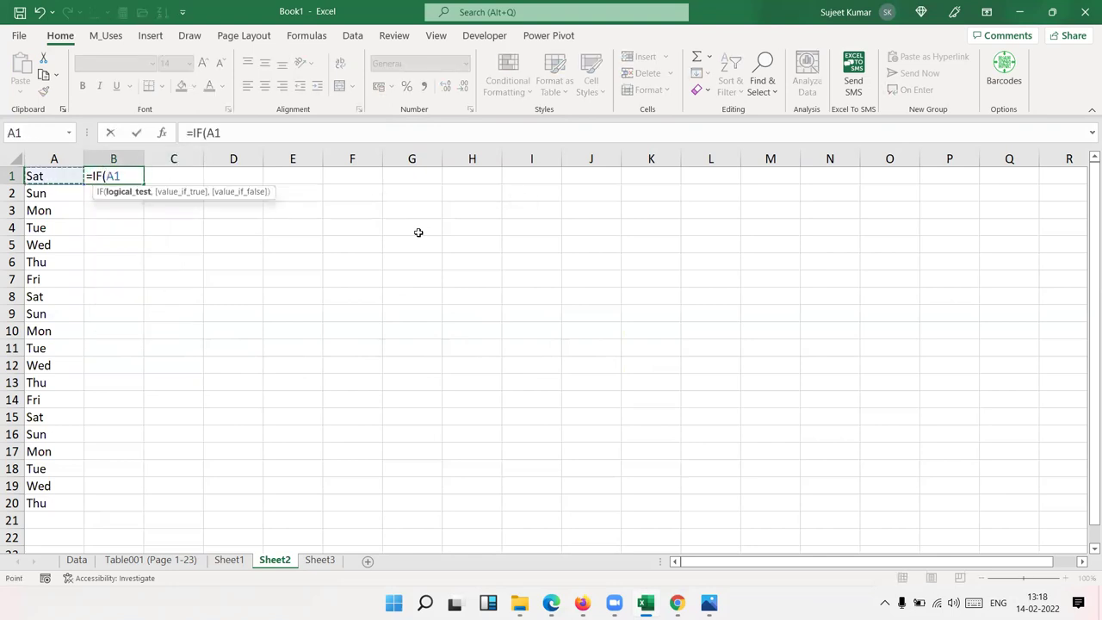
text(="Sat)
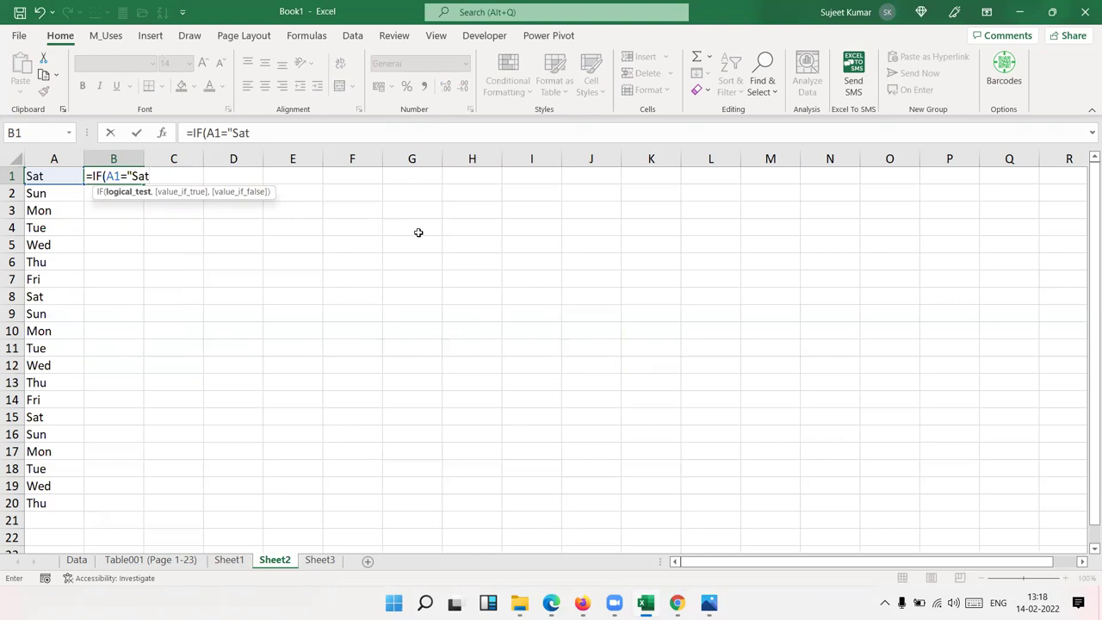
text(")
text(,)
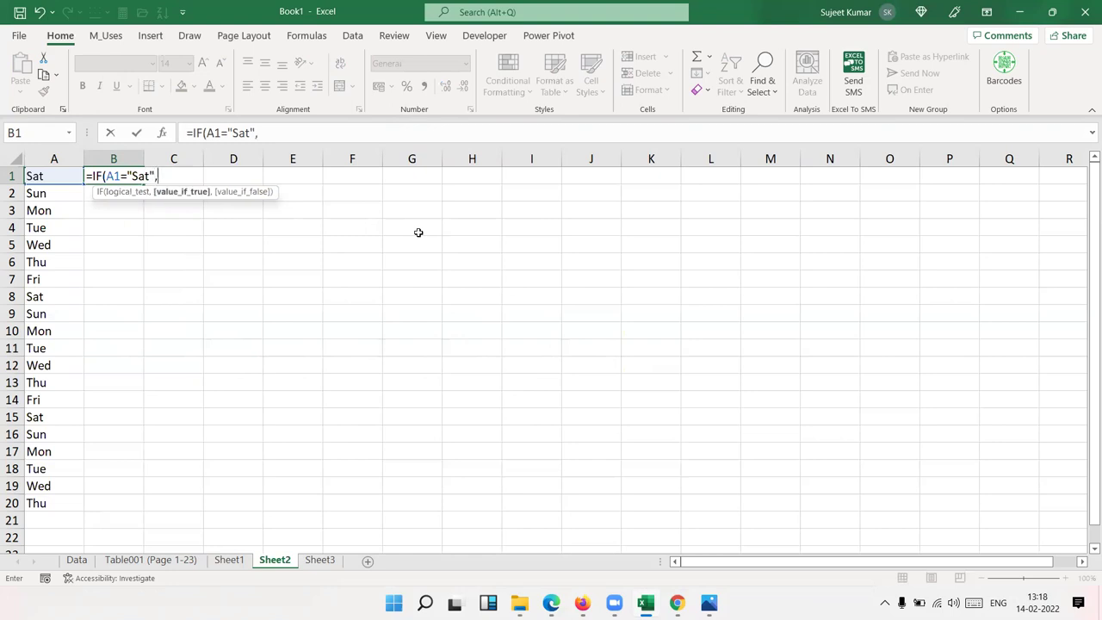
- Add "HD" as the true result and nest an IF testing A1="Sun" that returns "off" if true
text("HD",if)
key(Tab)
click(51, 174)
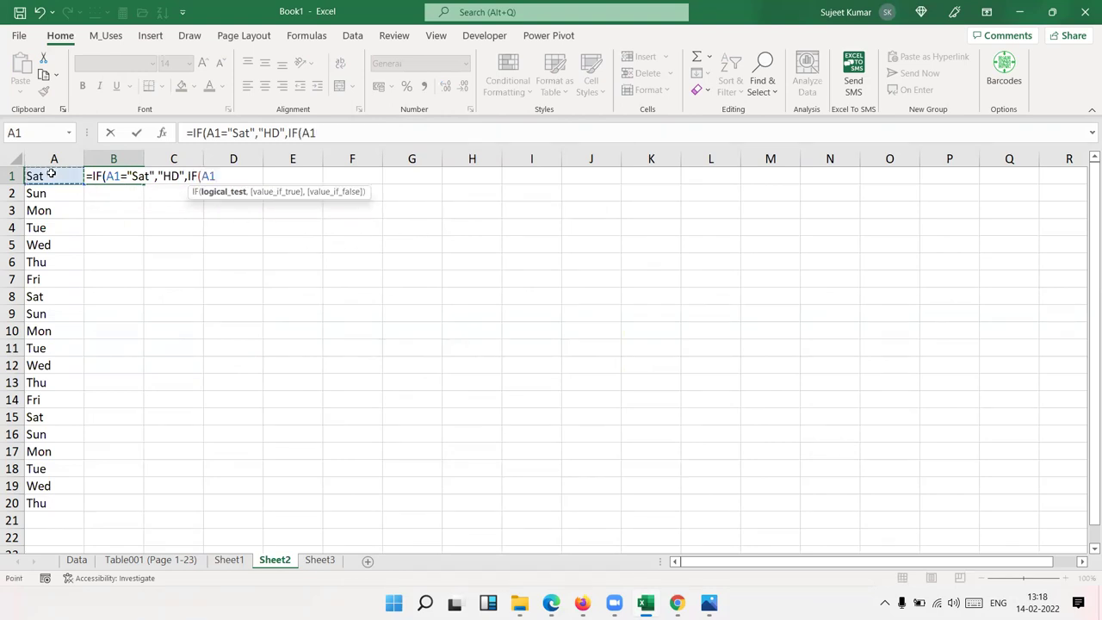
text(="Sun",")
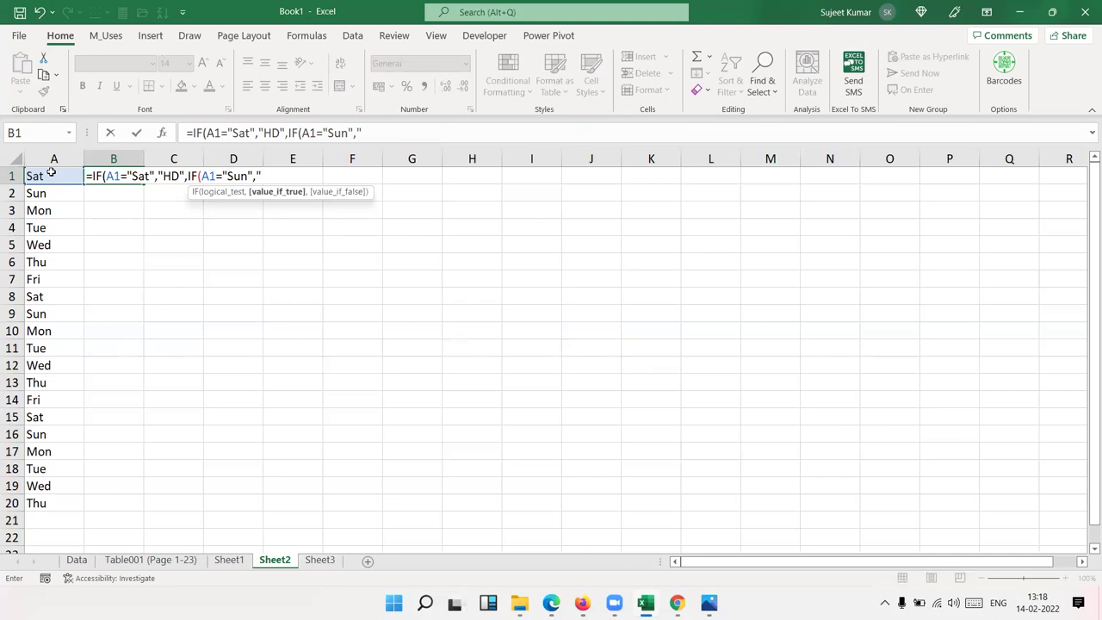
text(off",)
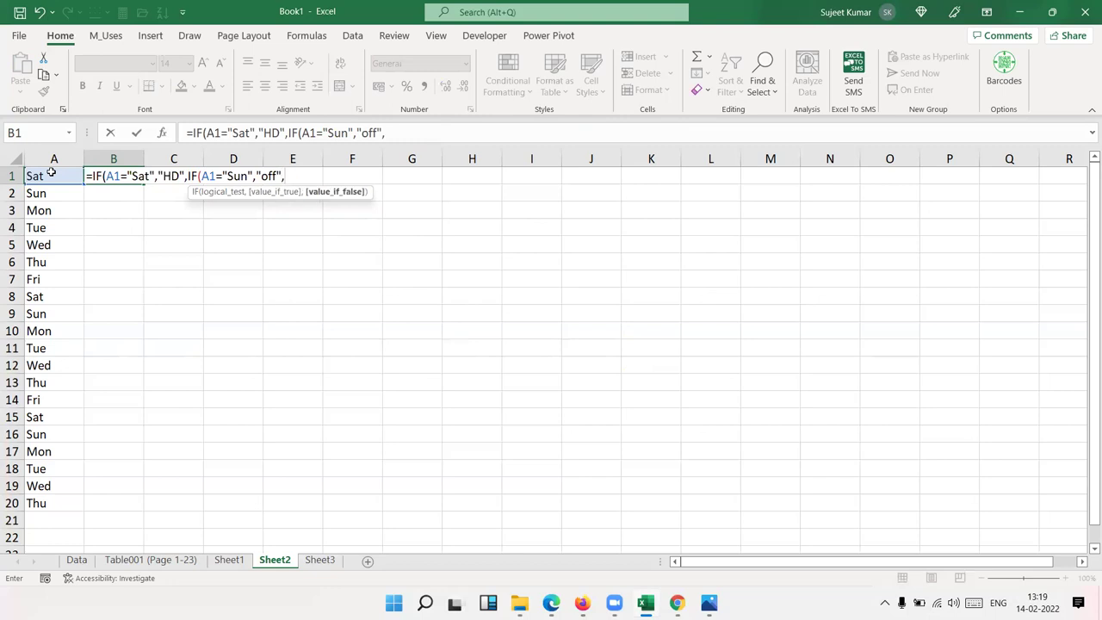
- Finish the B1 formula with "WeekDay" as the last false result, and fill it down through B20
text(I)
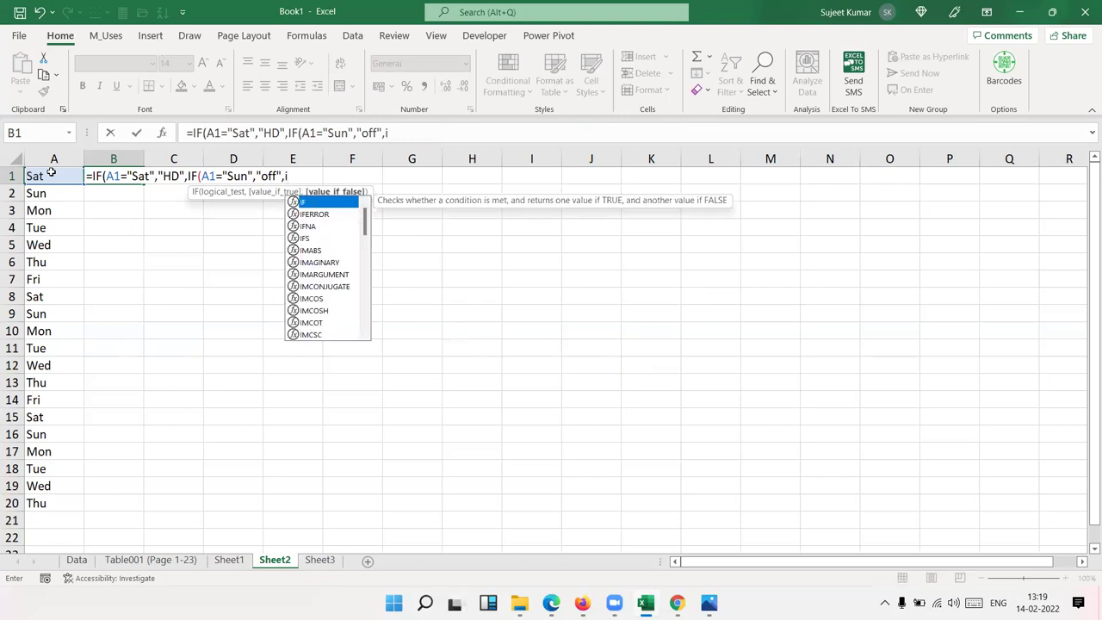
key(BackSpace)
text(")
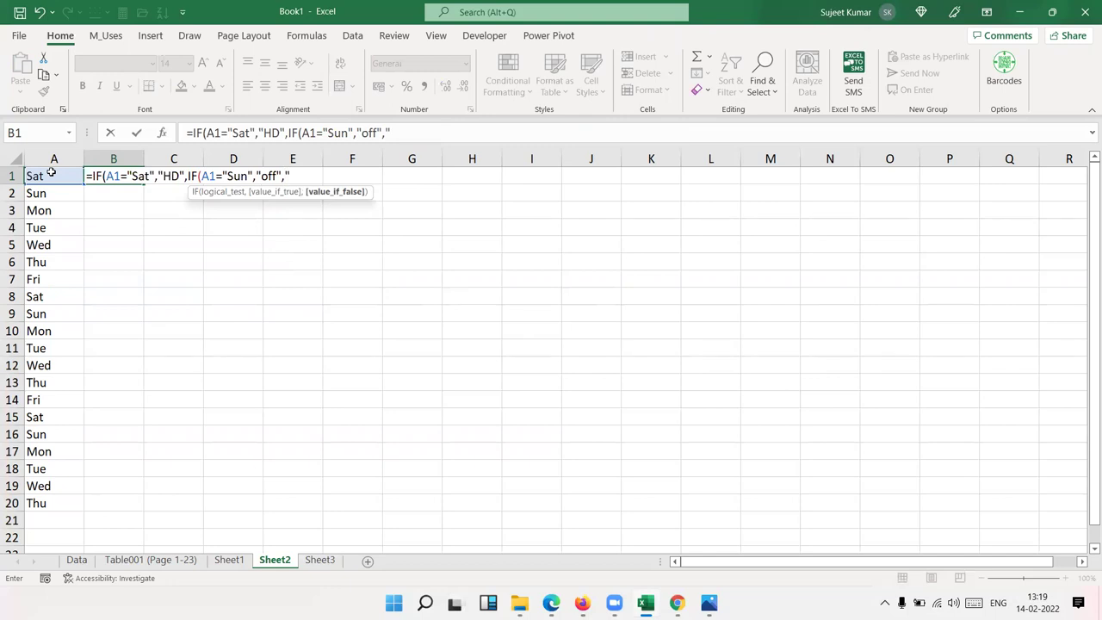
text(WeekDay")
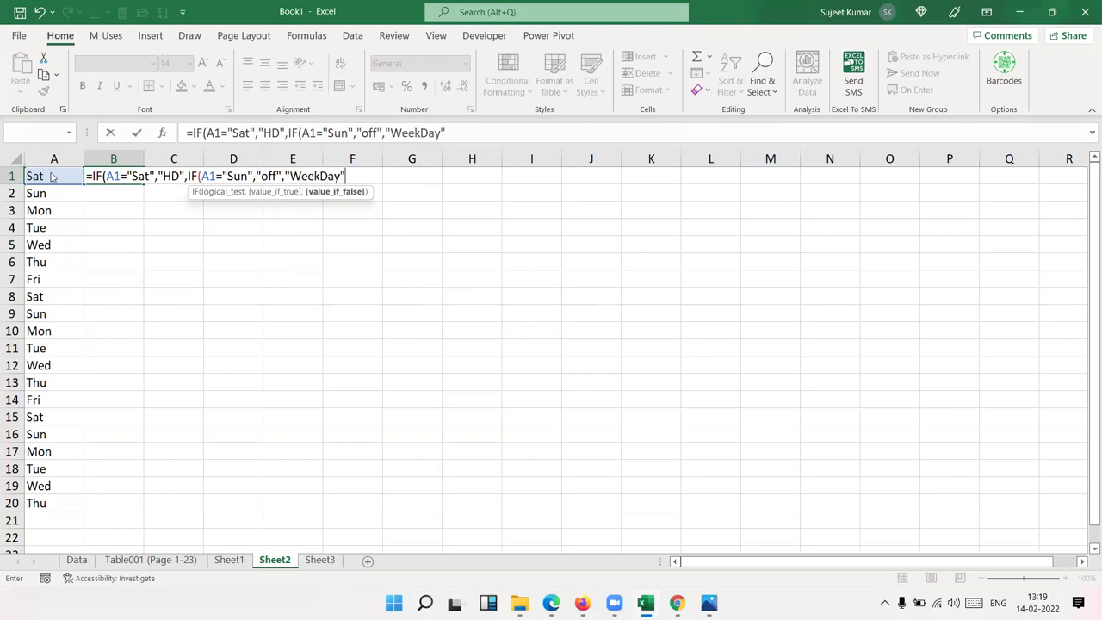
key(Return)
key(Return)
key(Up)
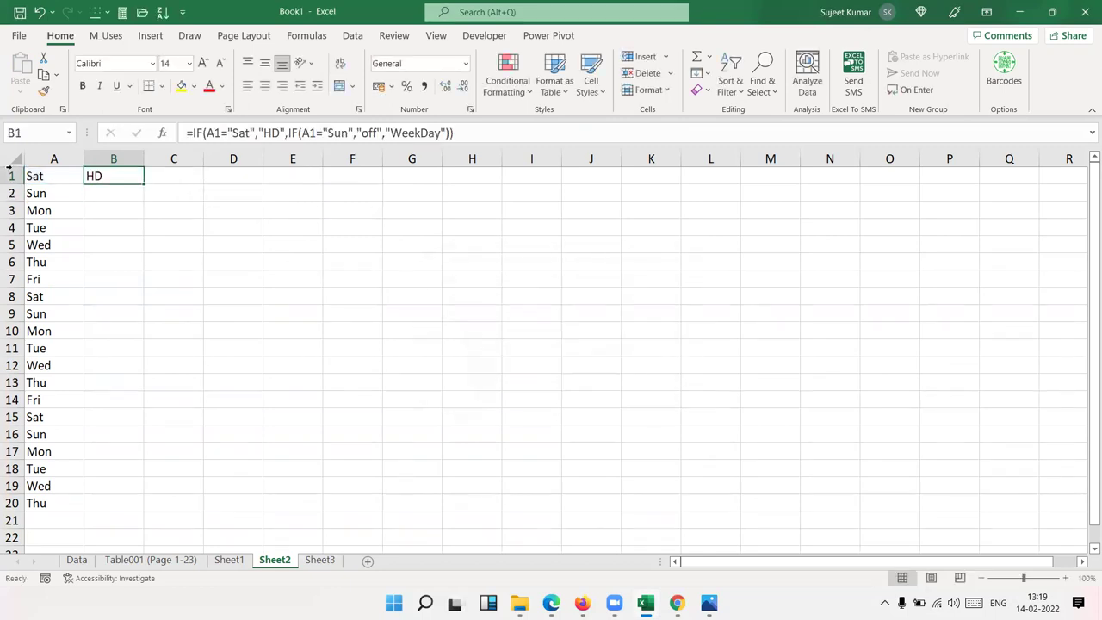
double_click(145, 183)
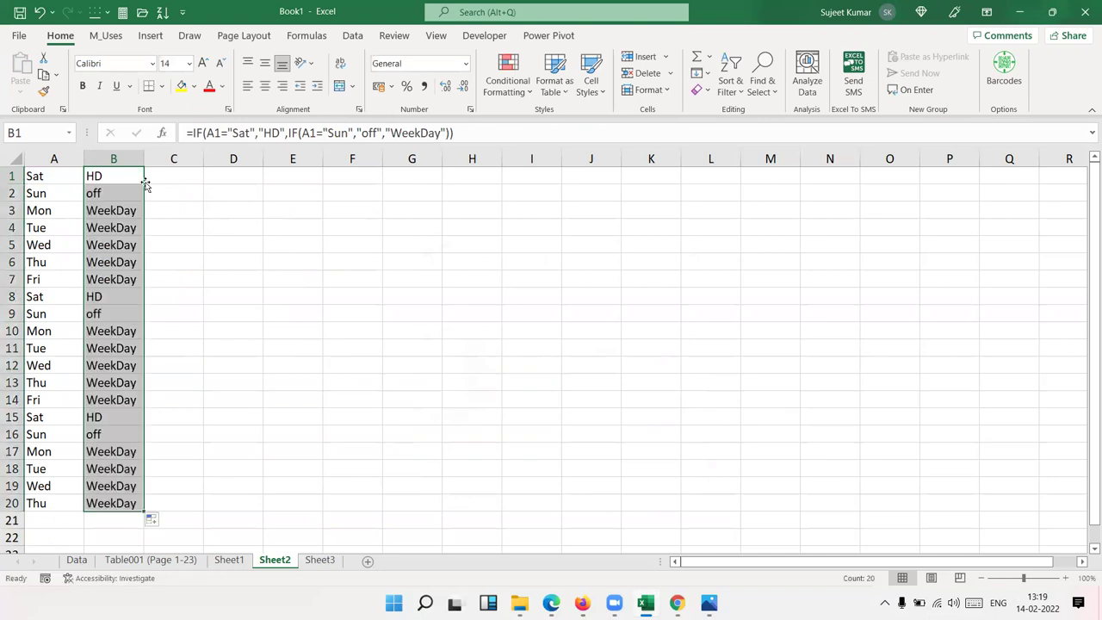